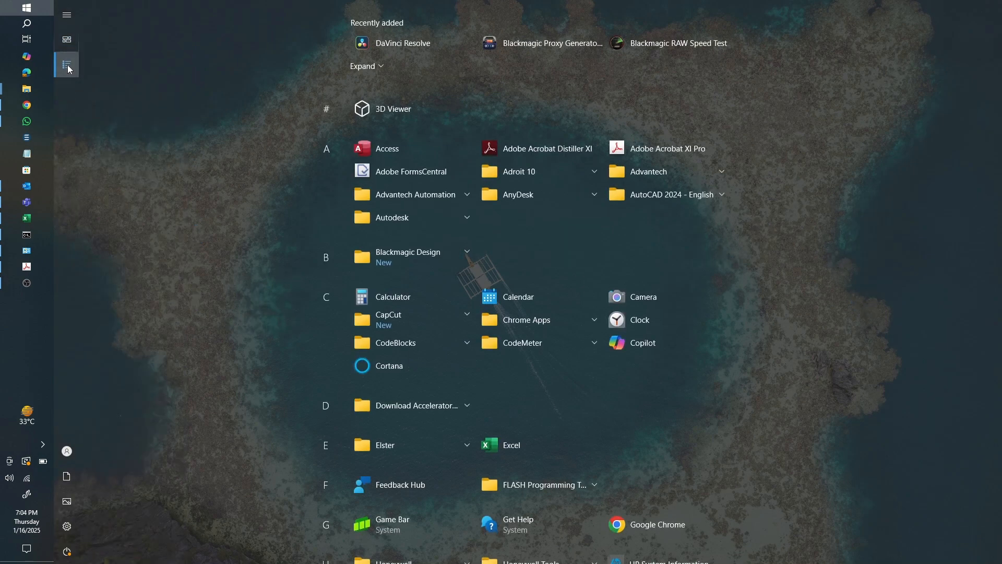
Launch ControlEdge Builder from the Honeywell group of installed applications
{"action": "scroll", "coordinate": [591, 385], "scroll_direction": "down", "scroll_amount": 4}
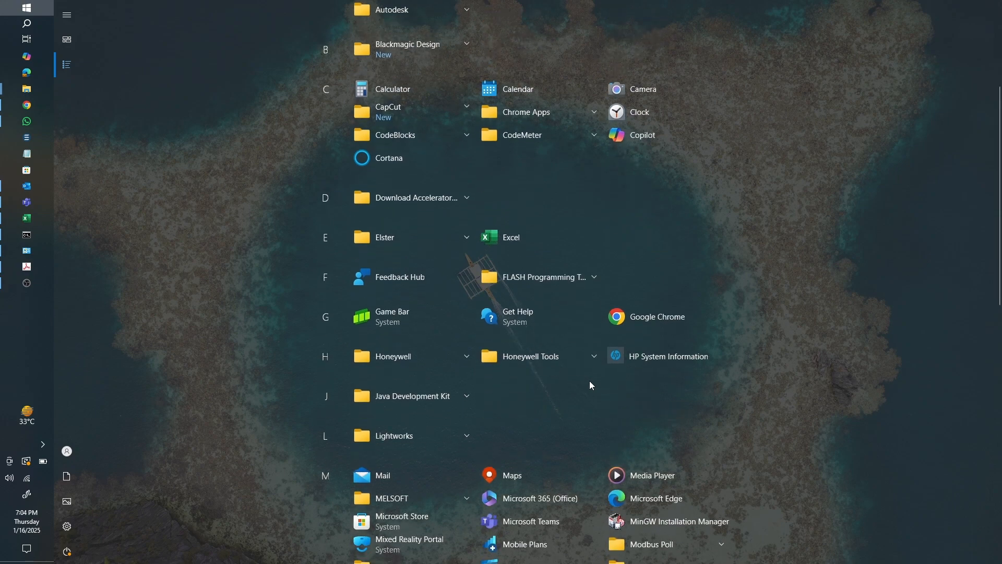
{"action": "left_click", "coordinate": [427, 364]}
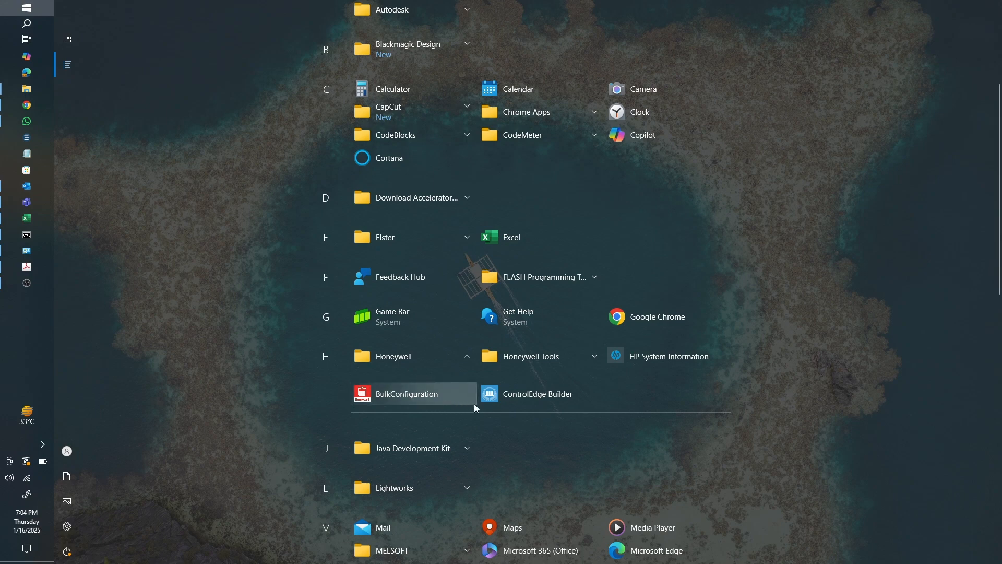
{"action": "left_click", "coordinate": [505, 396]}
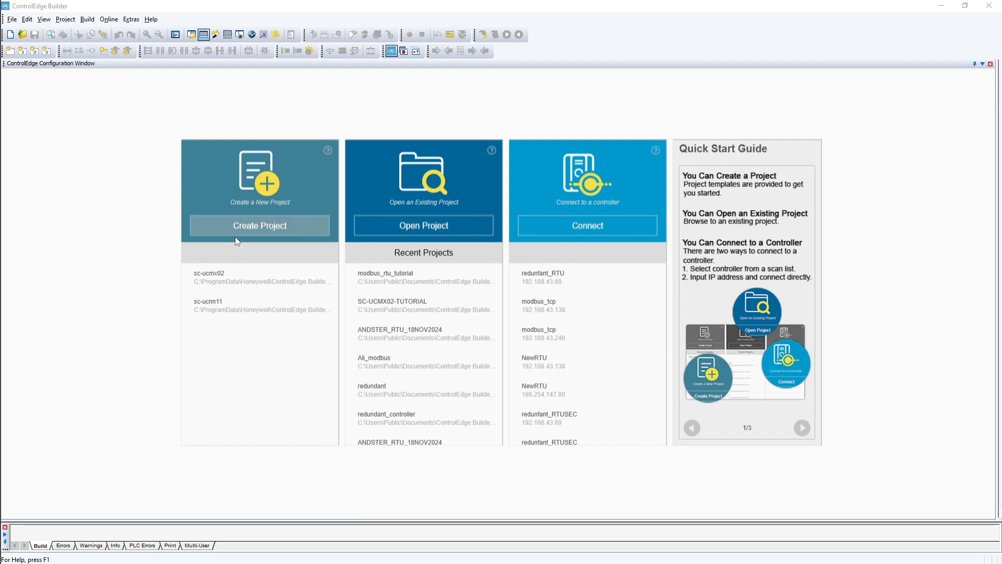
Examine the file, editing and view commands offered while no project is open
{"action": "left_click", "coordinate": [12, 19]}
{"action": "left_click", "coordinate": [12, 19]}
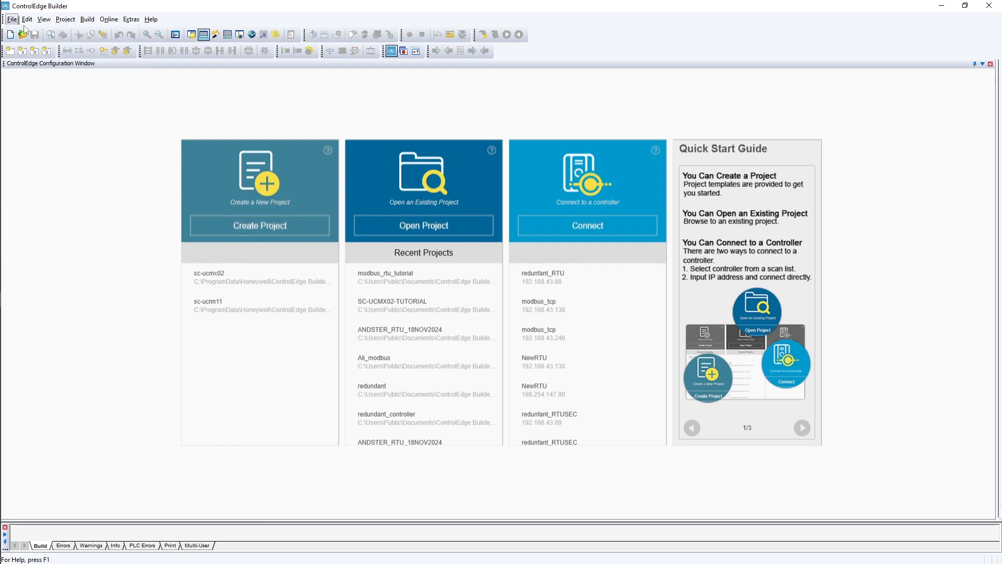
{"action": "left_click", "coordinate": [12, 19]}
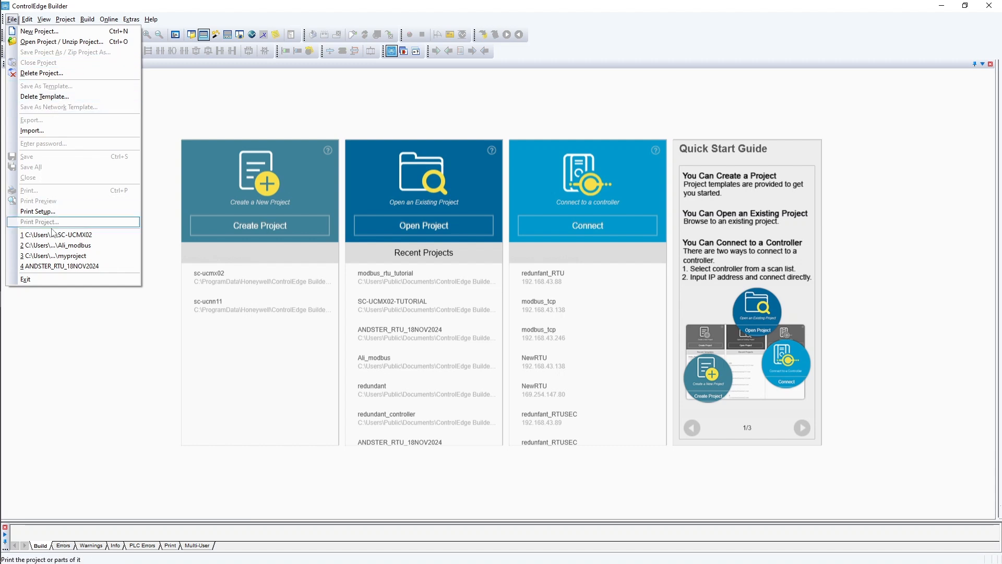
{"action": "left_click", "coordinate": [202, 100]}
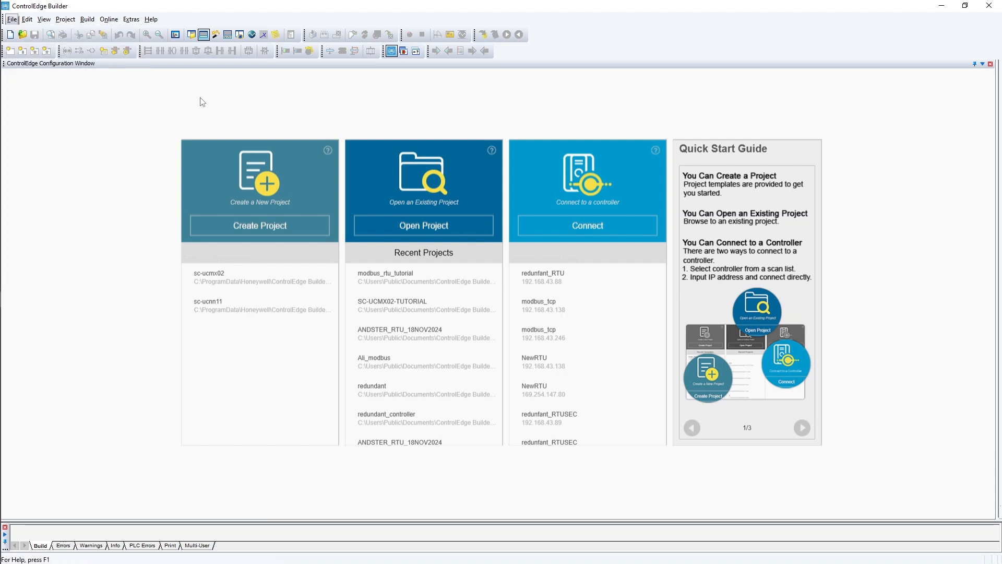
{"action": "left_click", "coordinate": [28, 19]}
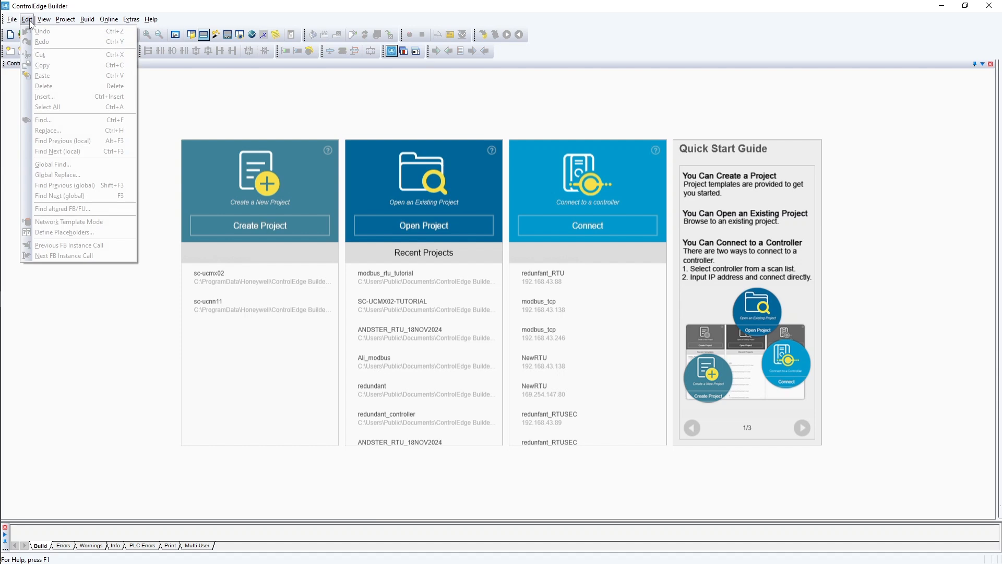
{"action": "left_click", "coordinate": [29, 20]}
{"action": "left_click", "coordinate": [27, 19]}
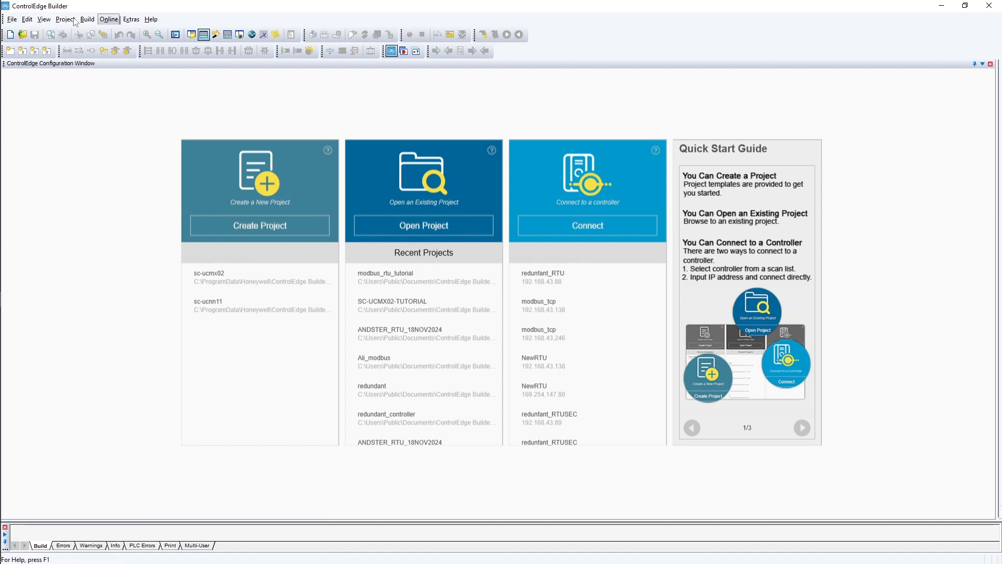
{"action": "mouse_move", "coordinate": [43, 22]}
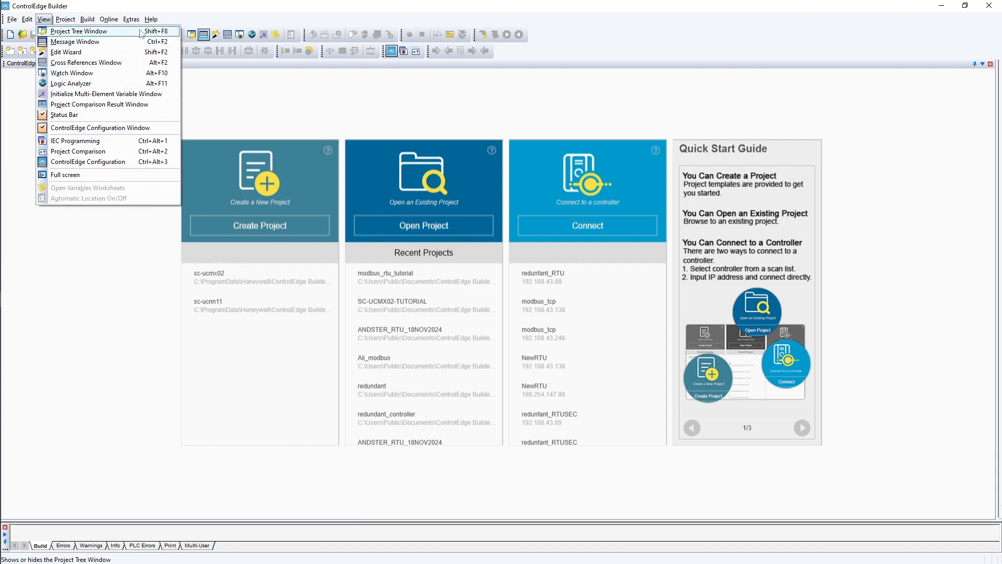
{"action": "mouse_move", "coordinate": [109, 20]}
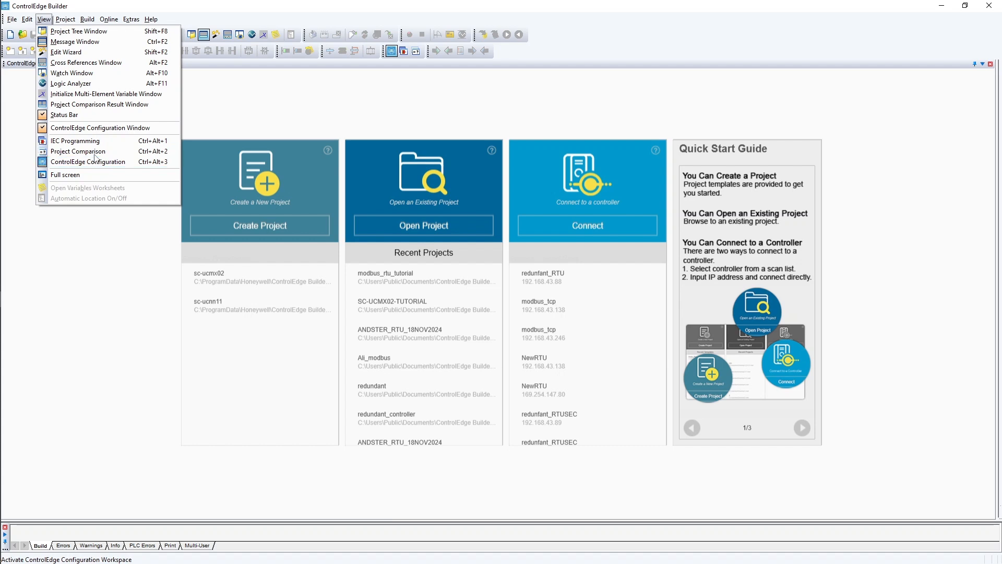
Hide the ControlEdge Configuration Window and show it again
{"action": "left_click", "coordinate": [61, 130]}
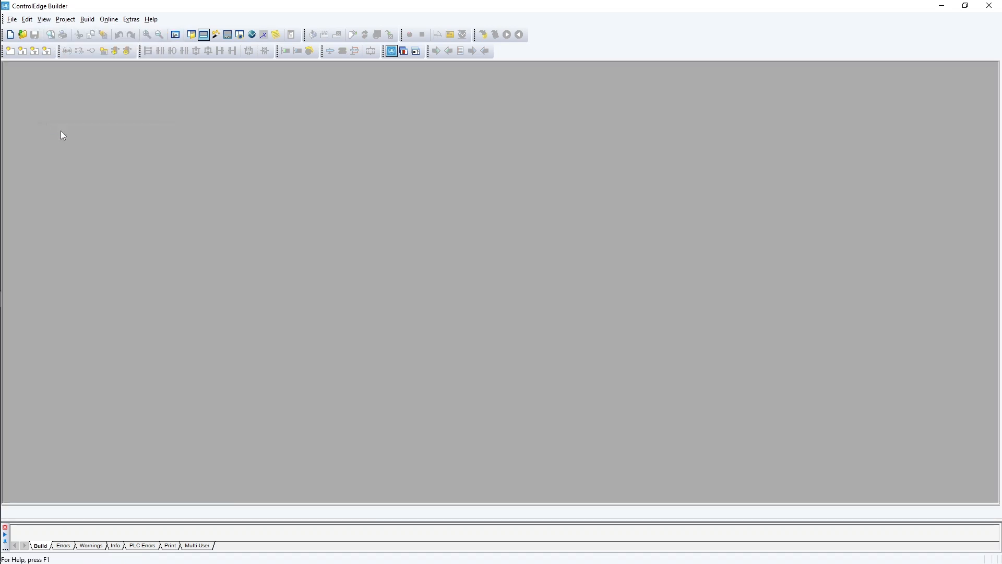
{"action": "left_click", "coordinate": [44, 19]}
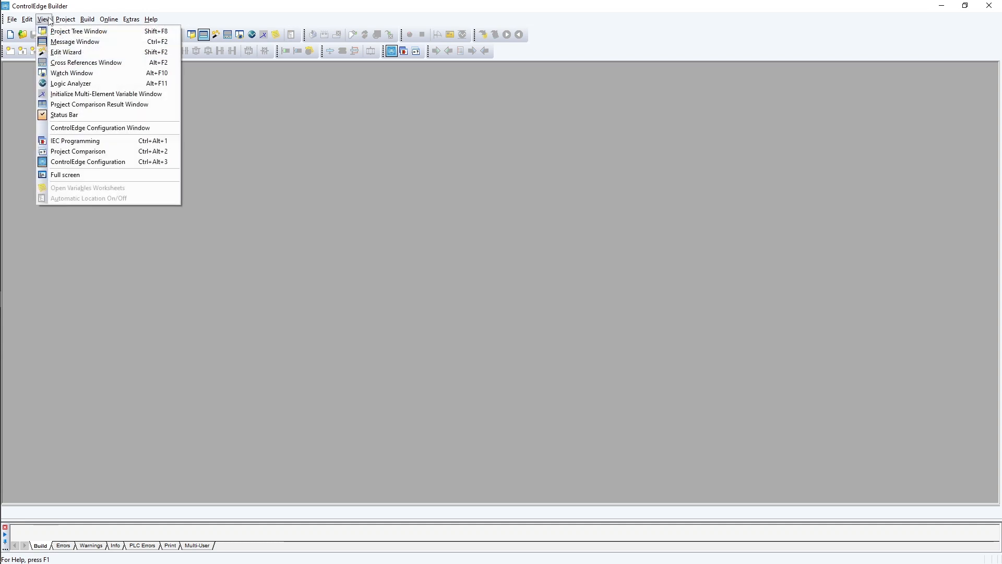
{"action": "left_click", "coordinate": [99, 127]}
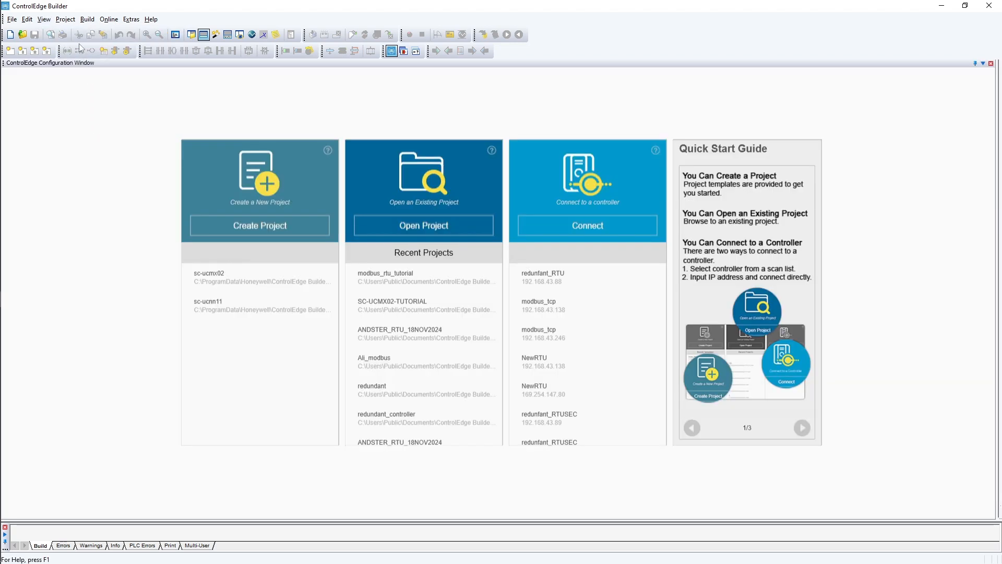
Examine the view, project, build, online, extras and help commands, including the options for adding libraries and POUs
{"action": "left_click", "coordinate": [43, 20]}
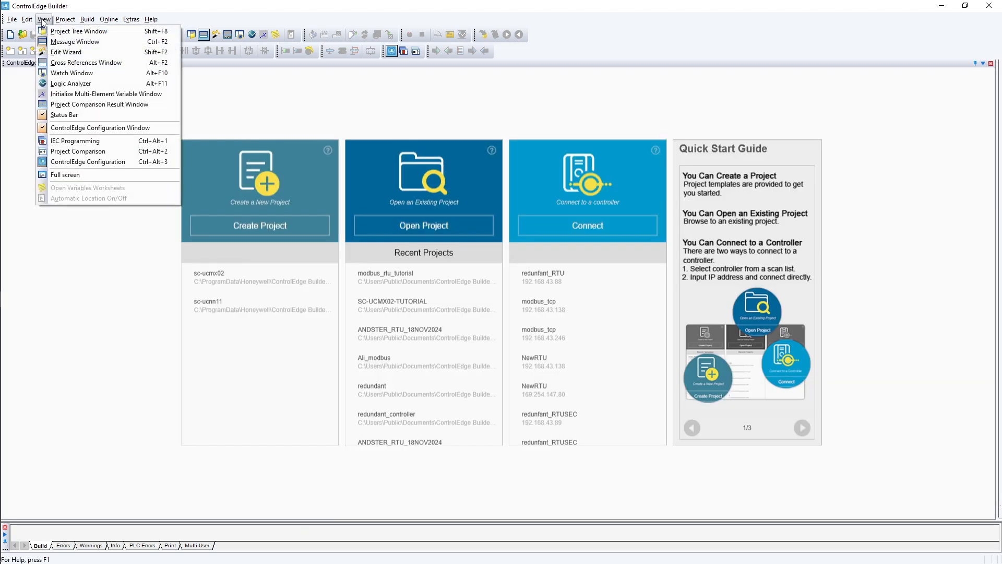
{"action": "mouse_move", "coordinate": [60, 22]}
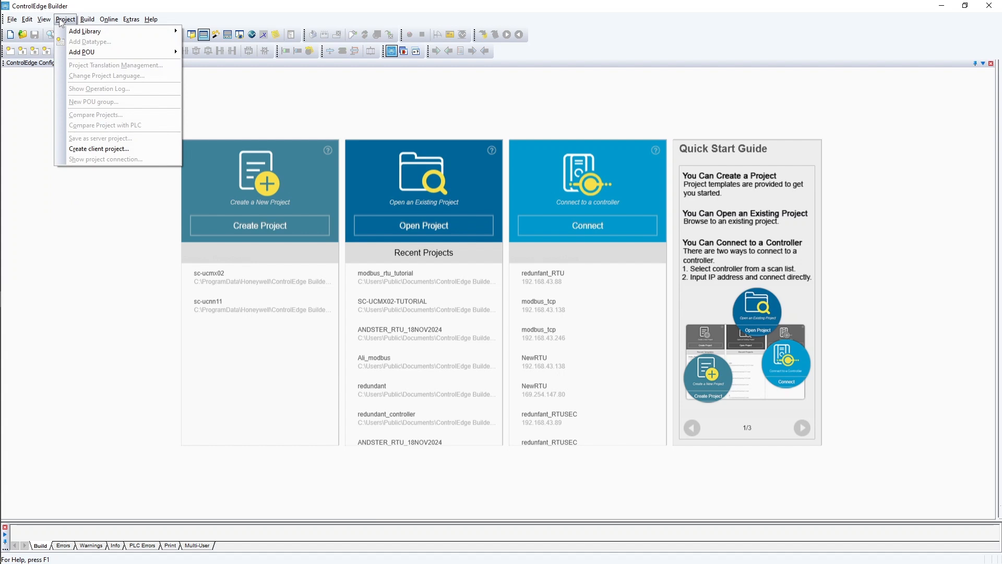
{"action": "mouse_move", "coordinate": [84, 35]}
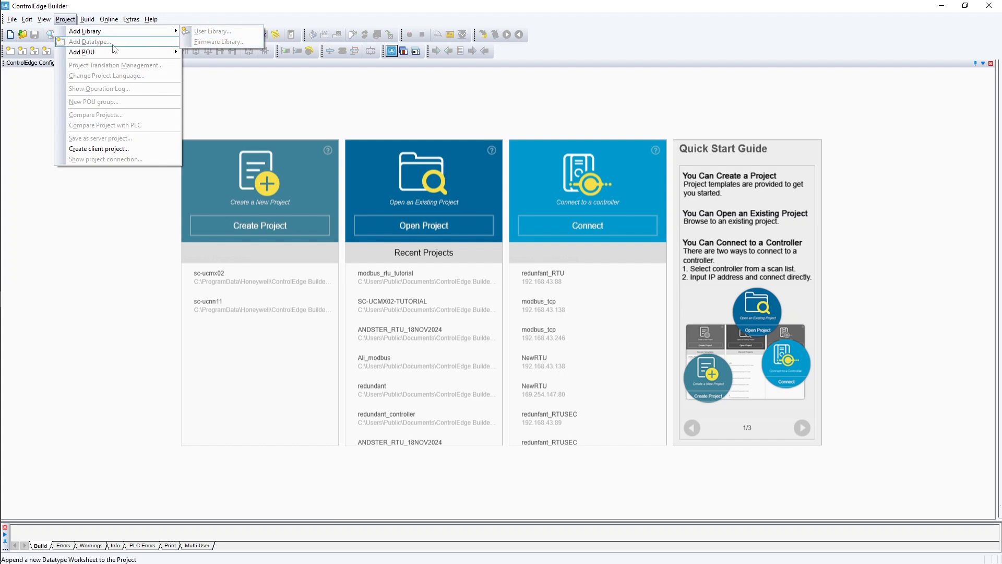
{"action": "mouse_move", "coordinate": [140, 54]}
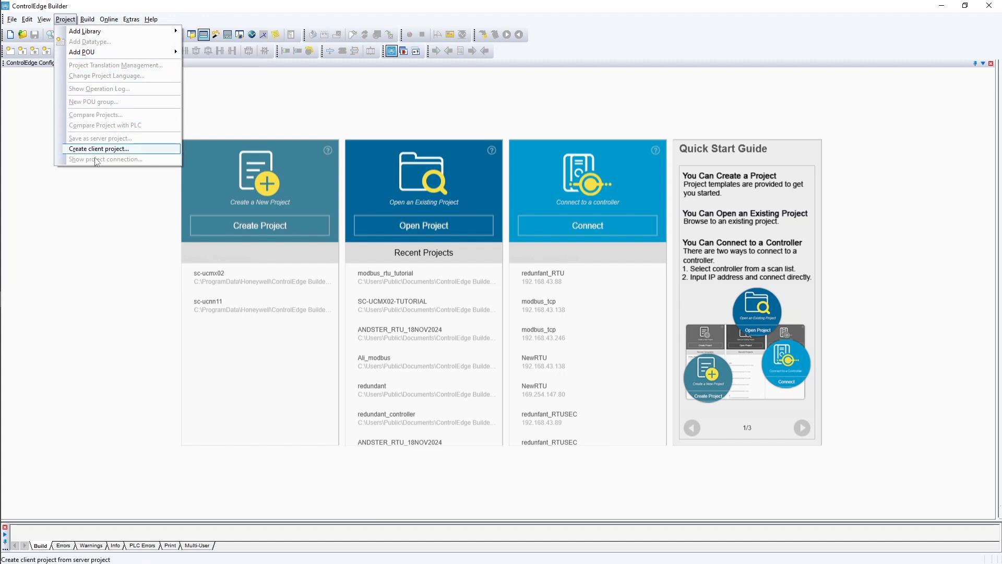
{"action": "left_click", "coordinate": [103, 242]}
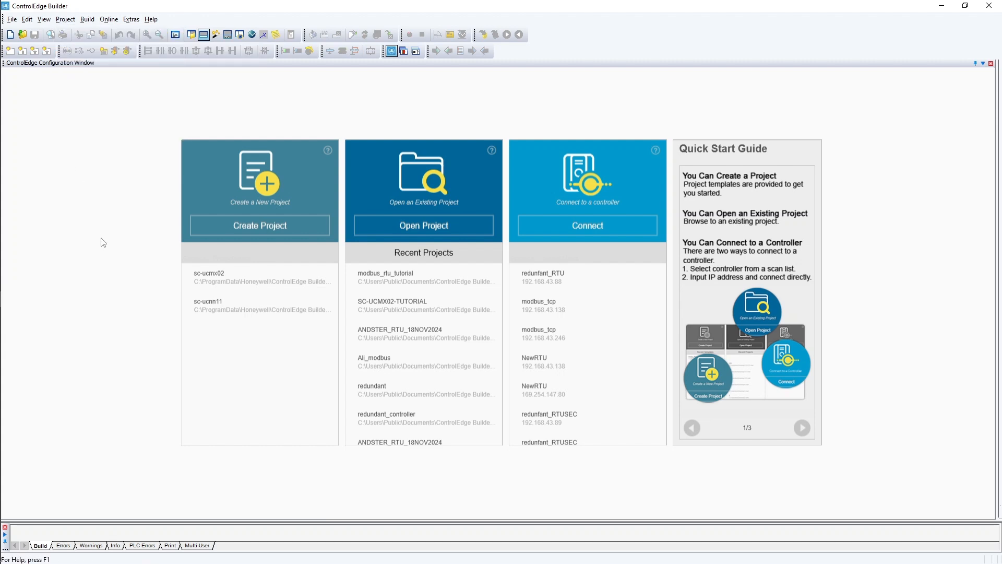
{"action": "left_click", "coordinate": [87, 22]}
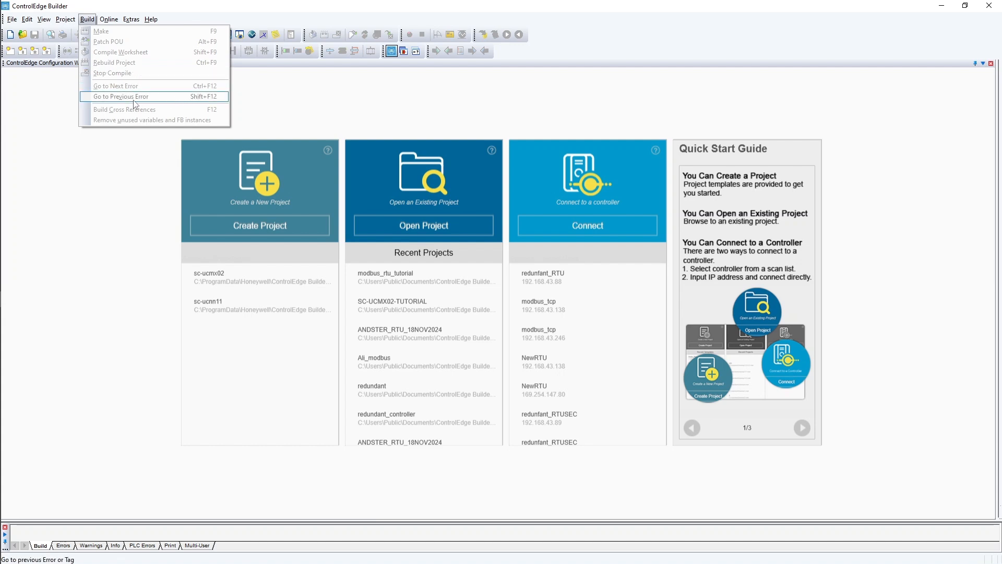
{"action": "mouse_move", "coordinate": [110, 20]}
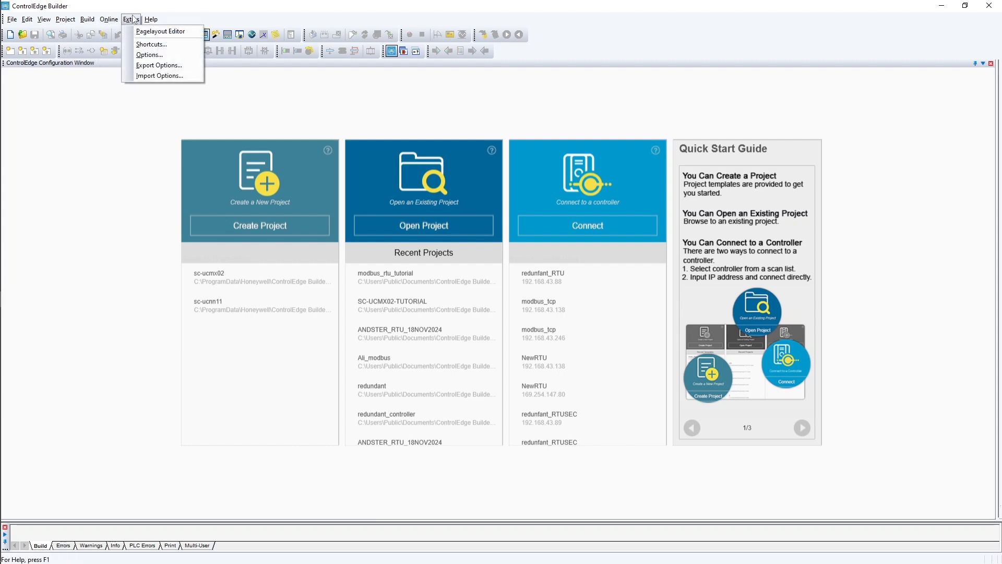
{"action": "mouse_move", "coordinate": [151, 19]}
{"action": "left_click", "coordinate": [117, 148]}
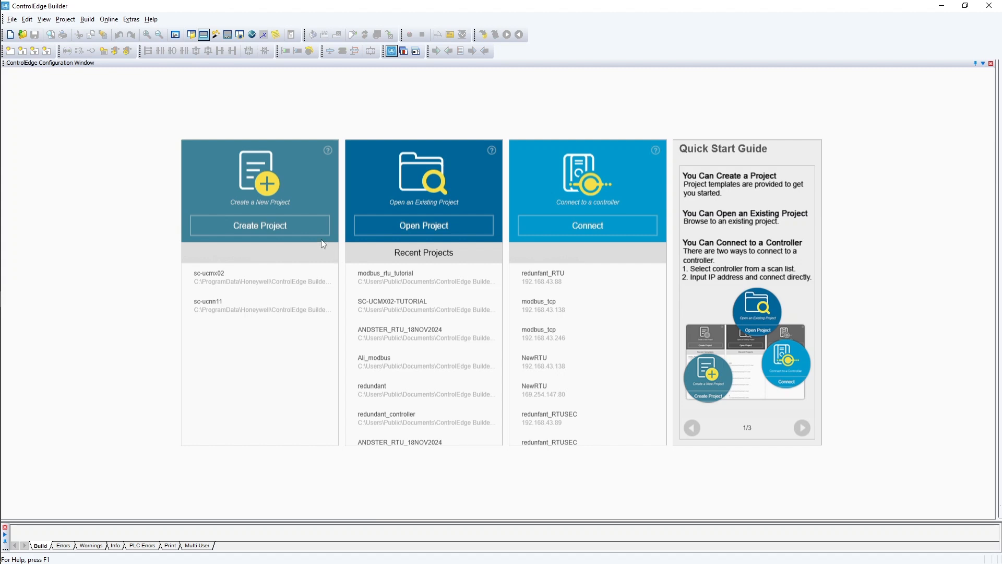
Start a new project from the sc-ucmx02 template for a non-redundant controller system
{"action": "left_click", "coordinate": [302, 231]}
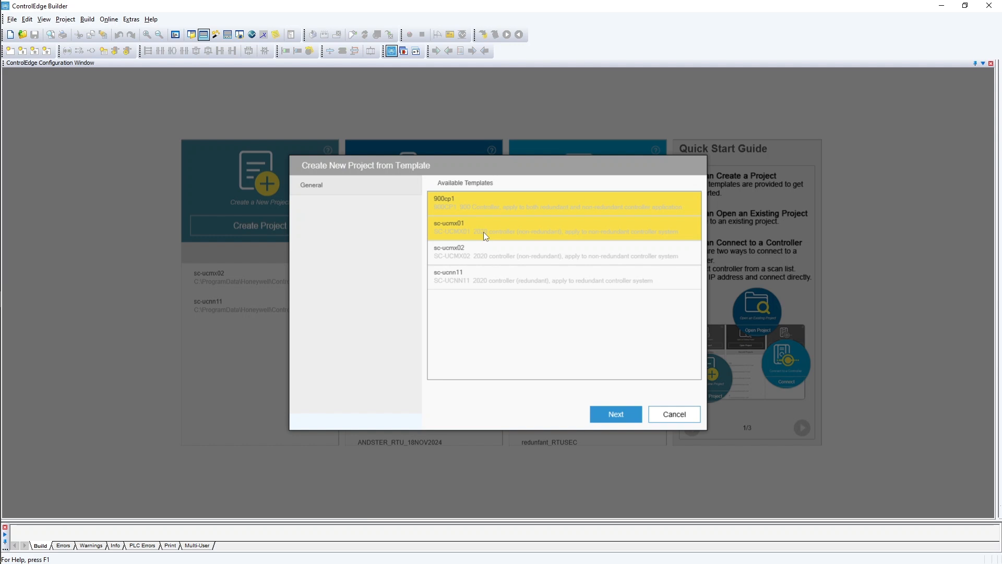
{"action": "left_click", "coordinate": [547, 231]}
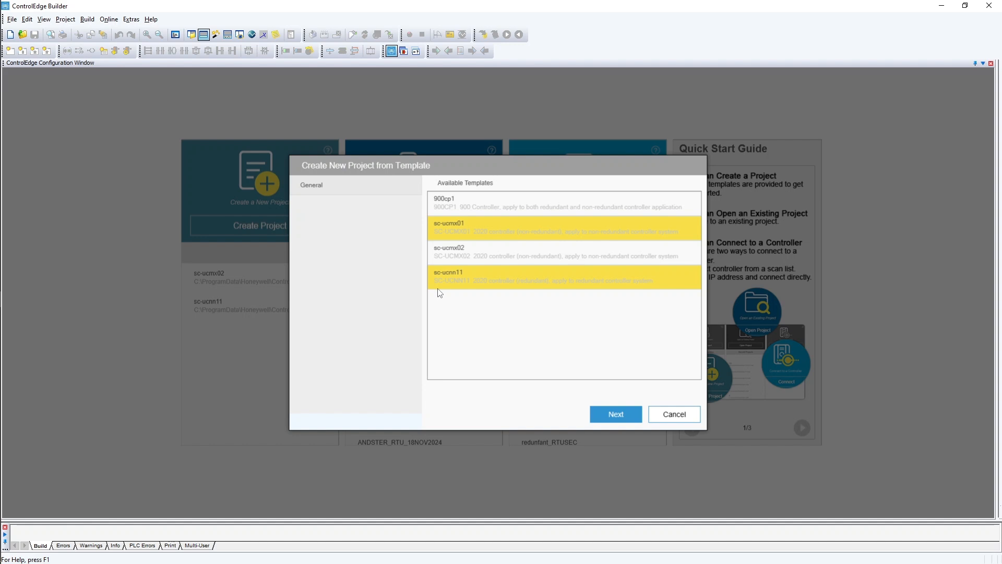
{"action": "left_click", "coordinate": [481, 252]}
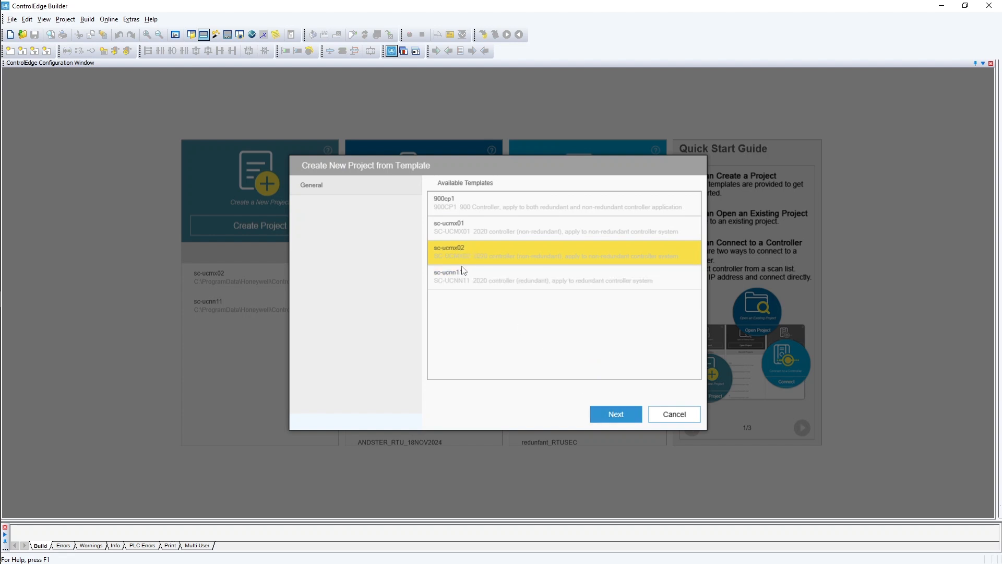
{"action": "left_click", "coordinate": [618, 408]}
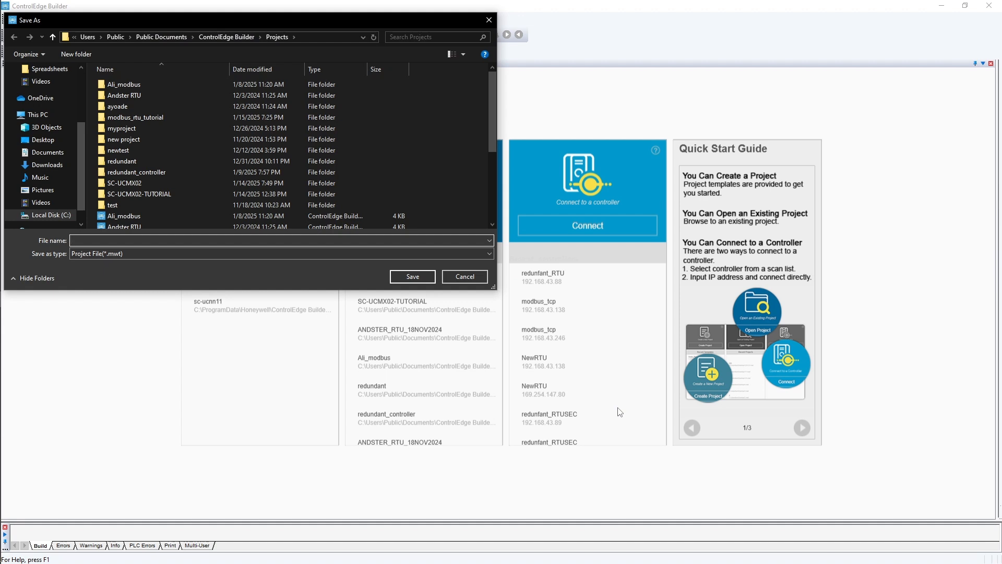
Save the new project as my_modbus_project in the ControlEdge Builder Projects folder
{"action": "type", "text": "my"}
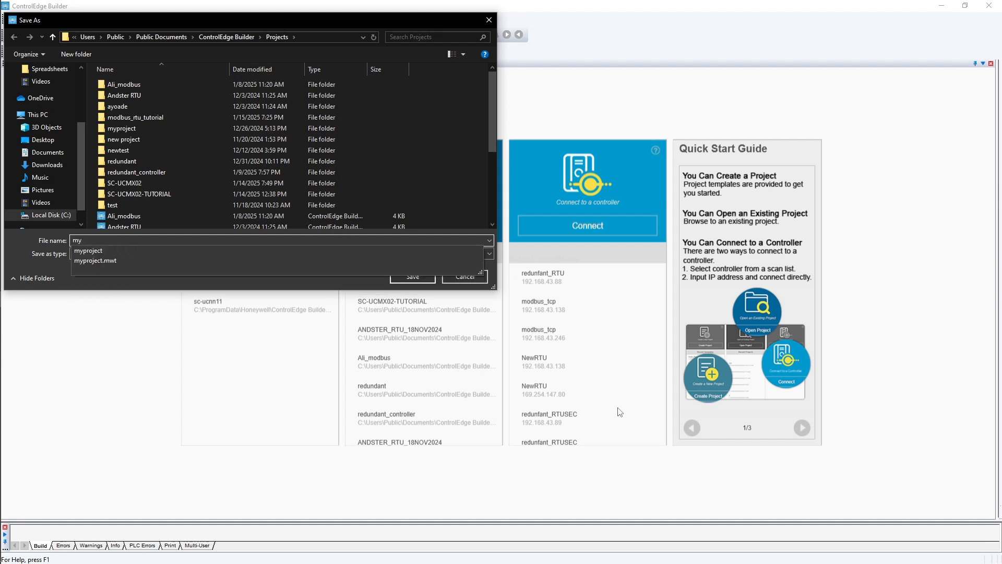
{"action": "type", "text": "_modbus"}
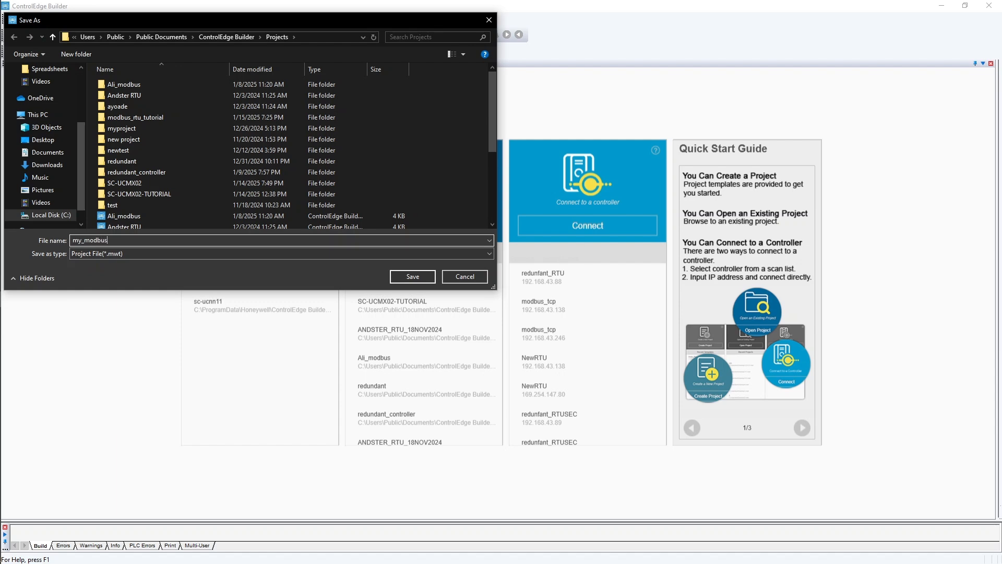
{"action": "type", "text": "_proh"}
{"action": "key", "text": "BackSpace"}
{"action": "type", "text": "ject"}
{"action": "left_click", "coordinate": [420, 276]}
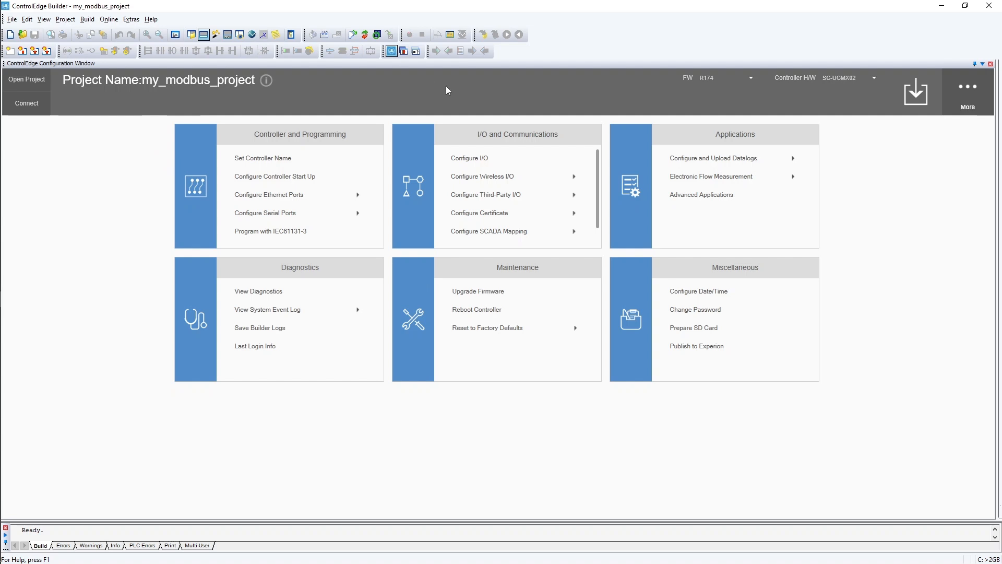
Check the project's available firmware versions, controller hardware choices and additional upload and bulk download commands
{"action": "left_click", "coordinate": [746, 79]}
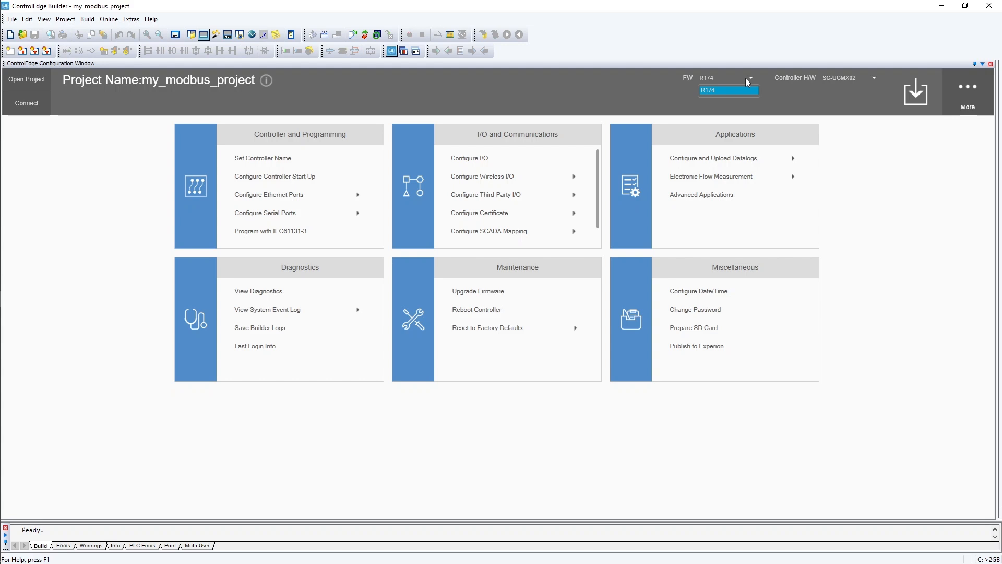
{"action": "left_click", "coordinate": [816, 98]}
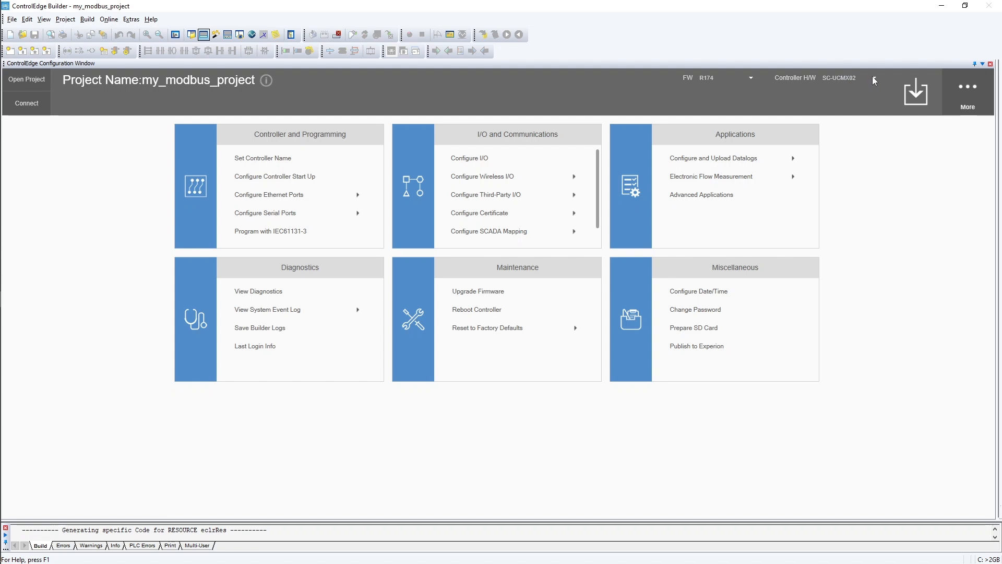
{"action": "left_click", "coordinate": [872, 77]}
{"action": "left_click", "coordinate": [838, 99]}
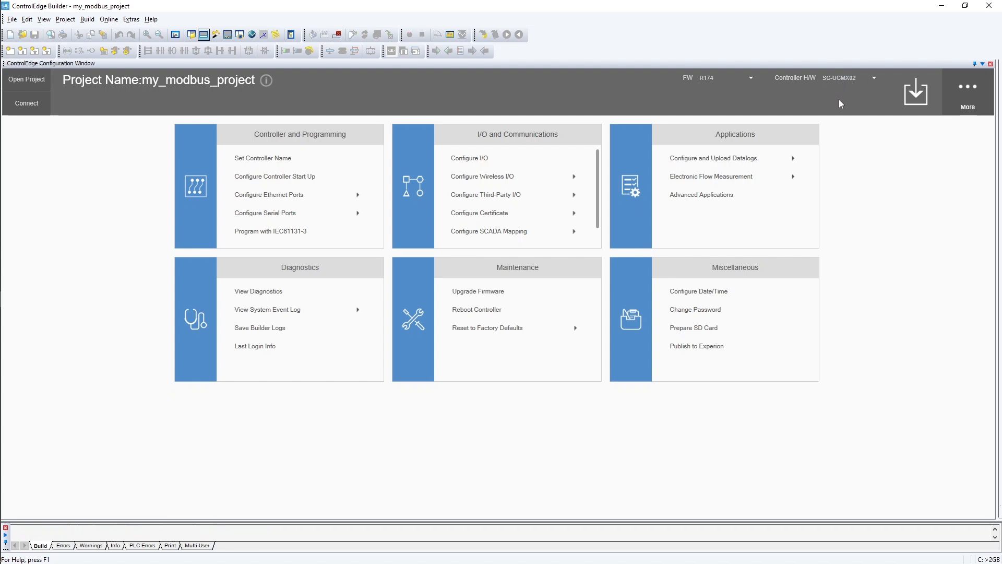
{"action": "left_click", "coordinate": [862, 77]}
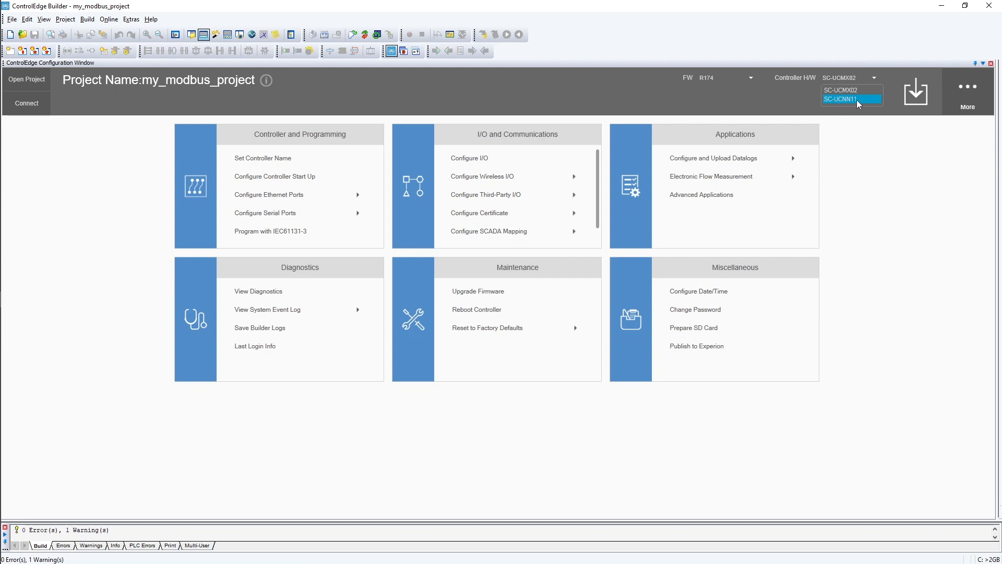
{"action": "left_click", "coordinate": [899, 174]}
{"action": "left_click", "coordinate": [966, 102]}
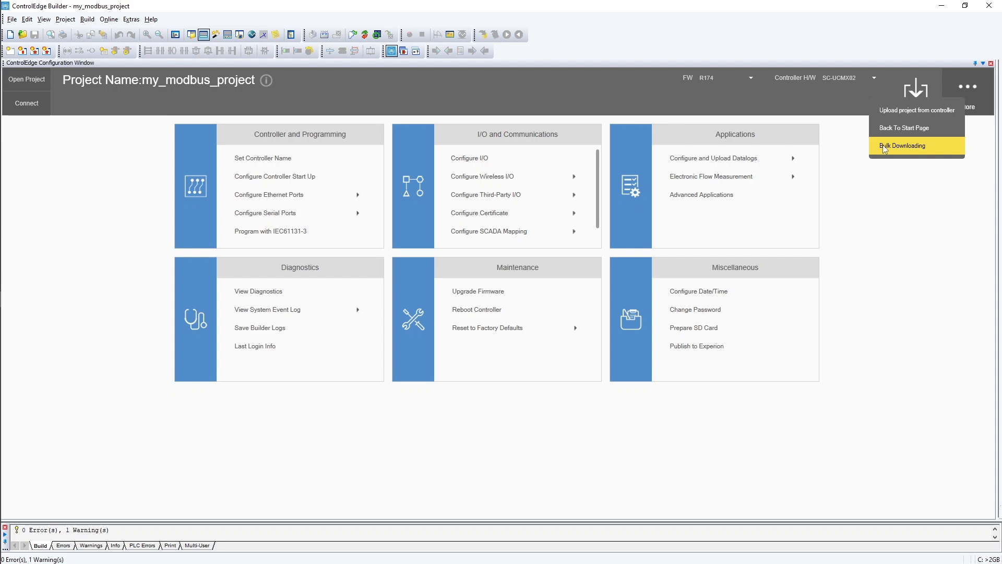
{"action": "left_click", "coordinate": [477, 93]}
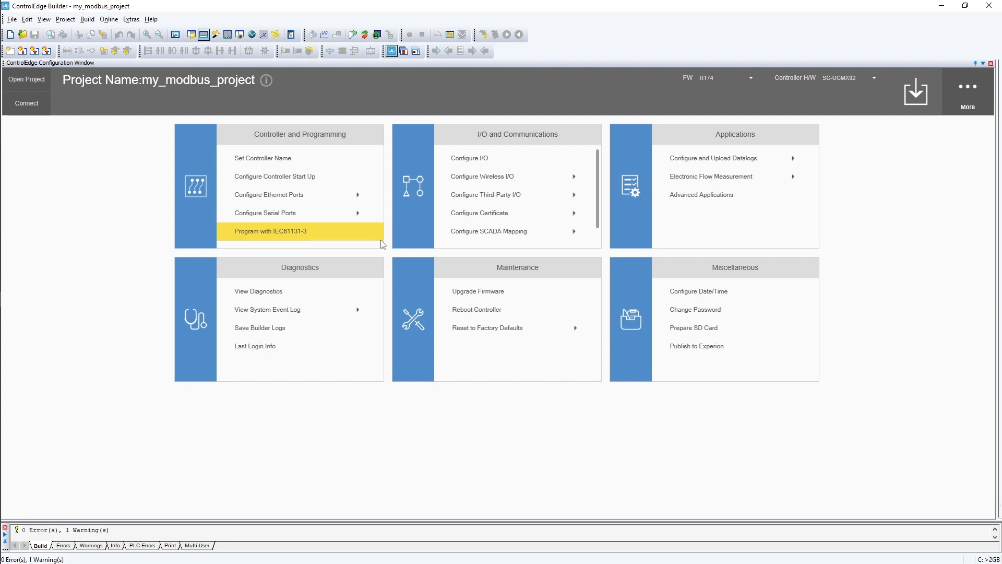
Save NewRTU as the controller name and accept the start-up option of last operating mode, or Running after an abnormal stop
{"action": "left_click", "coordinate": [252, 155]}
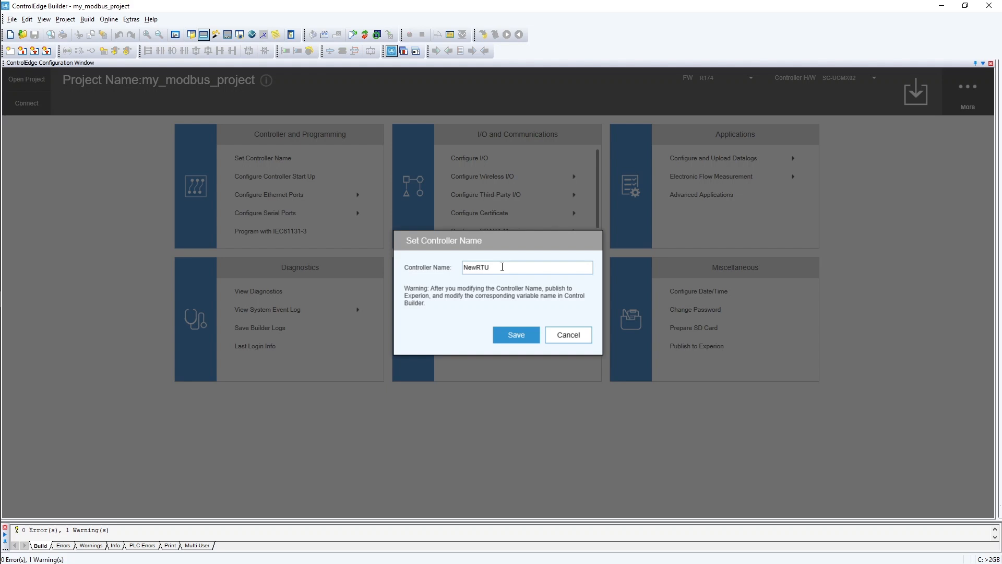
{"action": "left_click", "coordinate": [509, 334]}
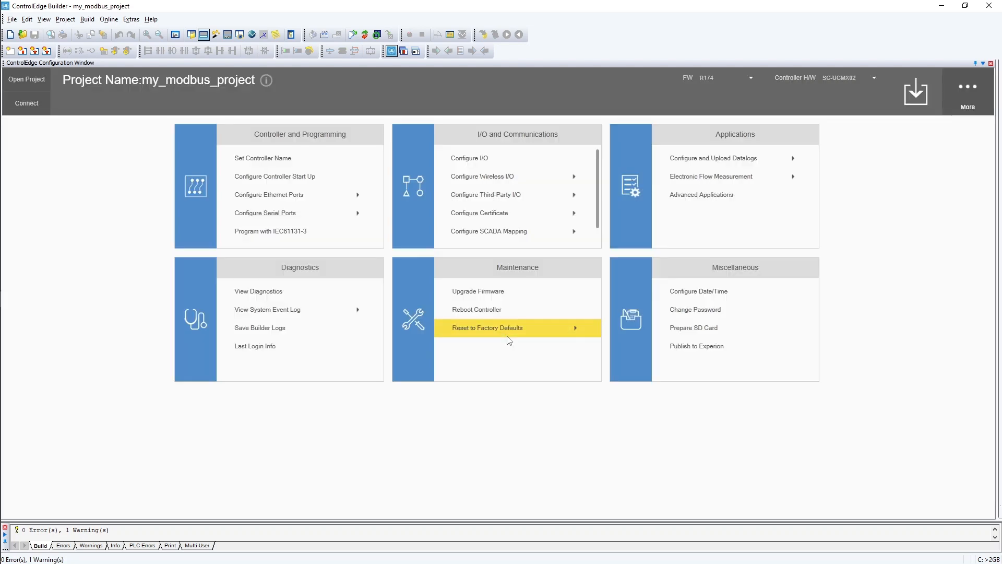
{"action": "left_click", "coordinate": [270, 173]}
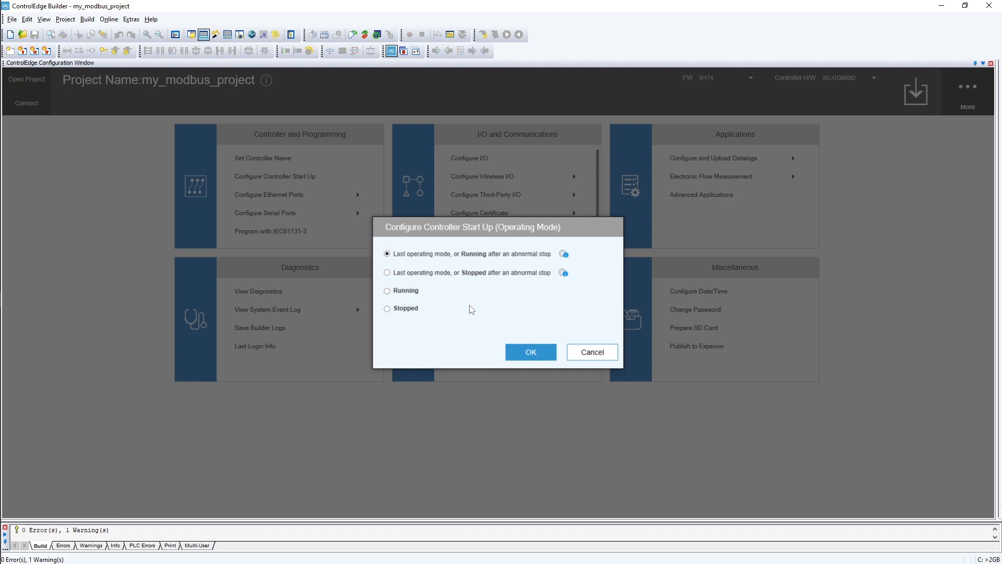
{"action": "left_click", "coordinate": [526, 347]}
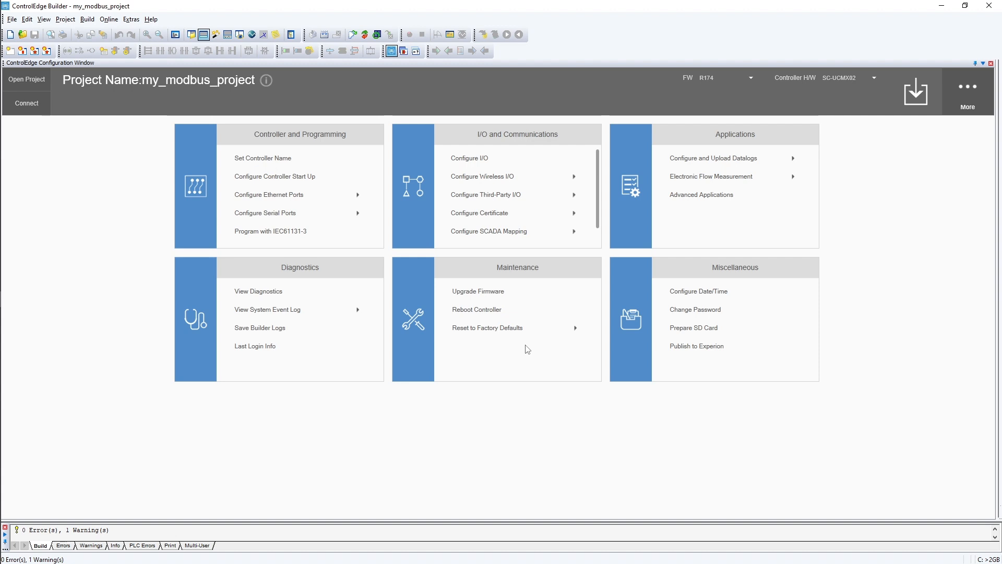
Set the Eth1 port's IP address to 192.168.1.50 and its subnet mask to 255.255.255.0
{"action": "left_click", "coordinate": [358, 195]}
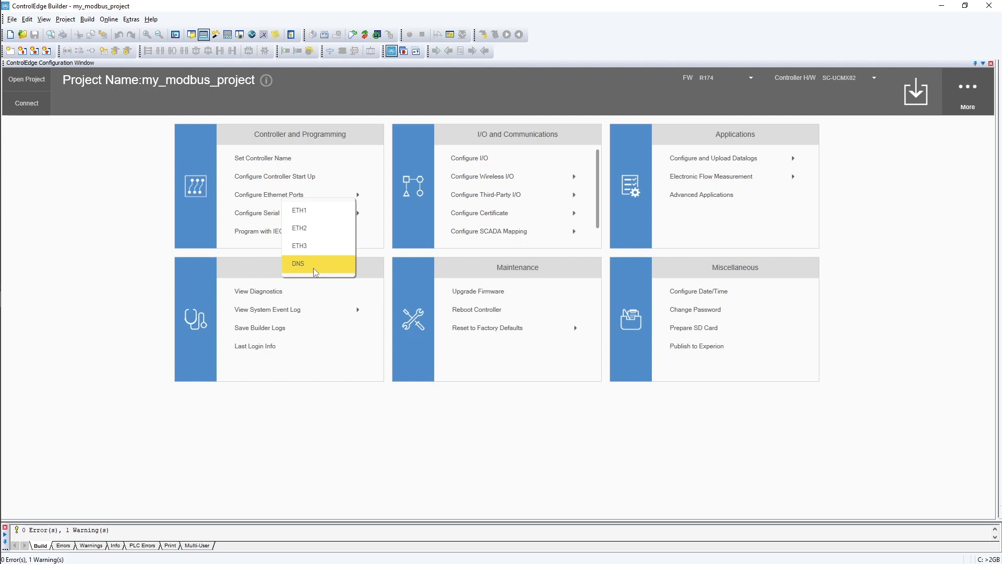
{"action": "left_click", "coordinate": [315, 214]}
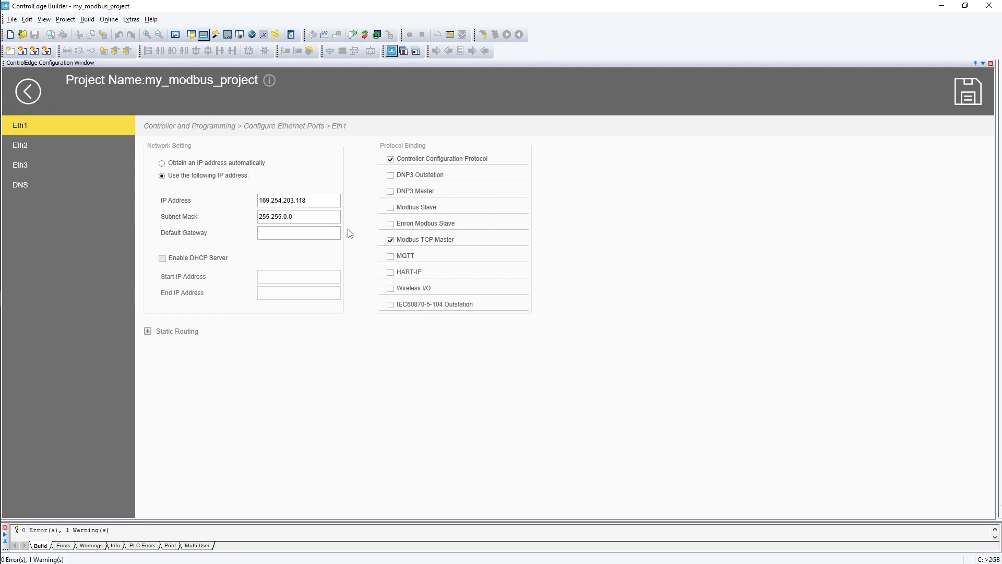
{"action": "left_click", "coordinate": [308, 200]}
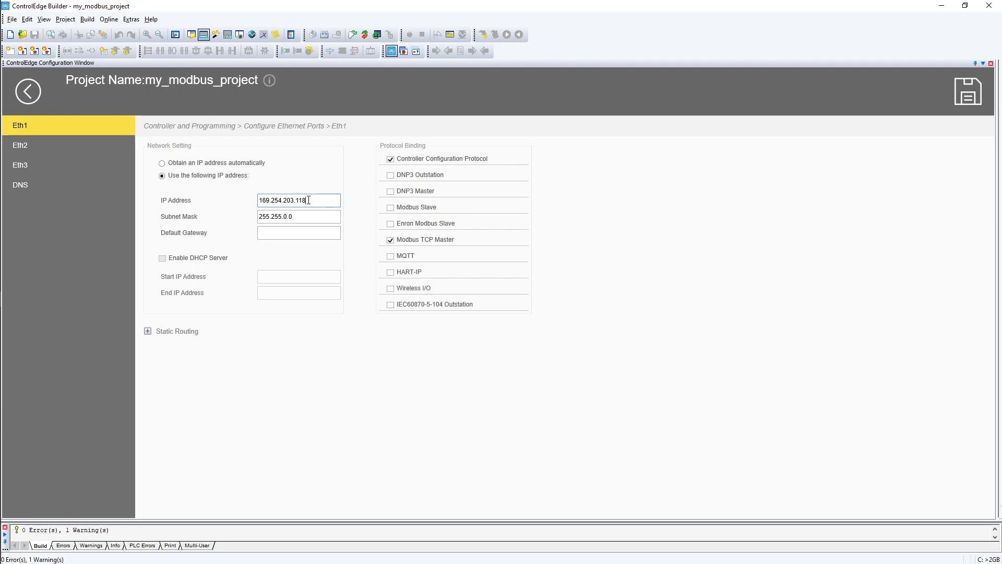
{"action": "double_click", "coordinate": [309, 200]}
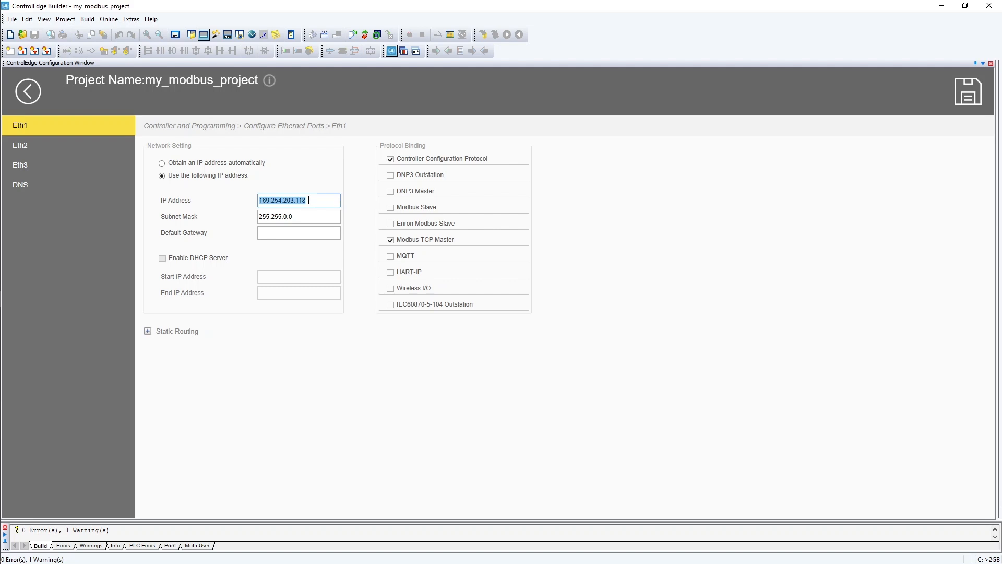
{"action": "type", "text": "192."}
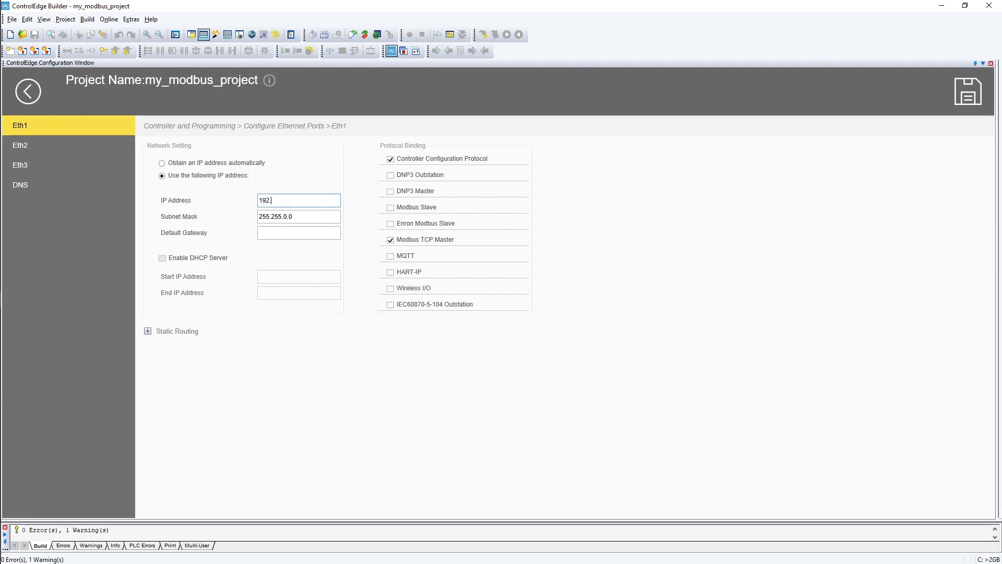
{"action": "type", "text": "168.1.50"}
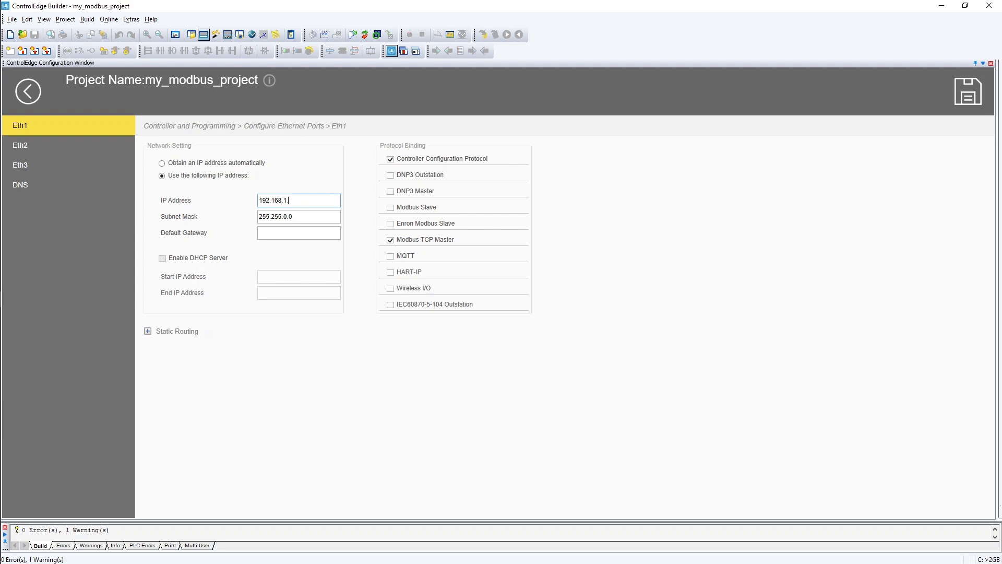
{"action": "left_click", "coordinate": [285, 217]}
{"action": "key", "text": "BackSpace"}
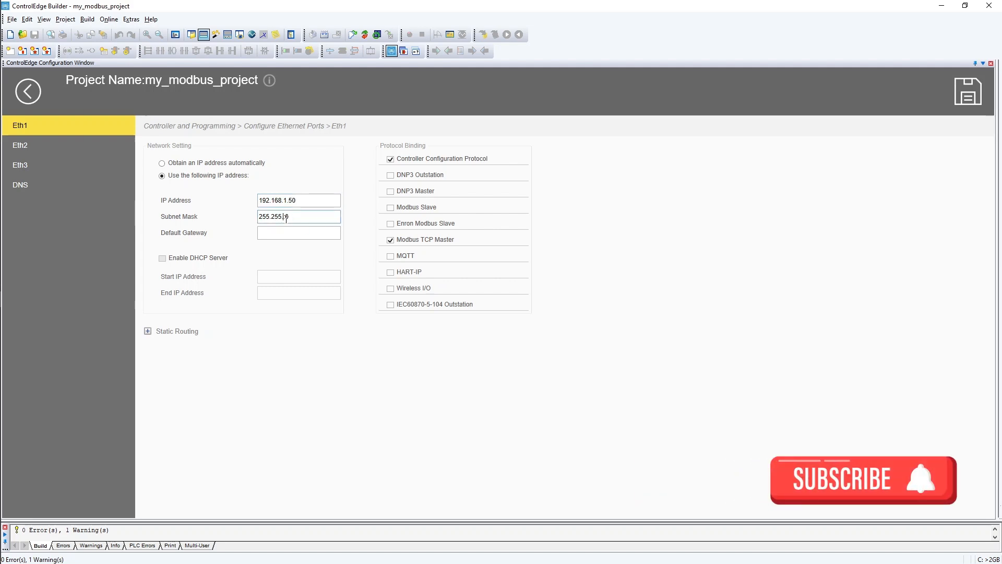
{"action": "type", "text": "255."}
{"action": "left_click", "coordinate": [314, 254]}
{"action": "left_click", "coordinate": [282, 234]}
{"action": "left_click", "coordinate": [224, 239]}
Set the Eth2 port's IP address to 192.168.1.51, bind Modbus Slave to it, and try to save
{"action": "left_click", "coordinate": [39, 142]}
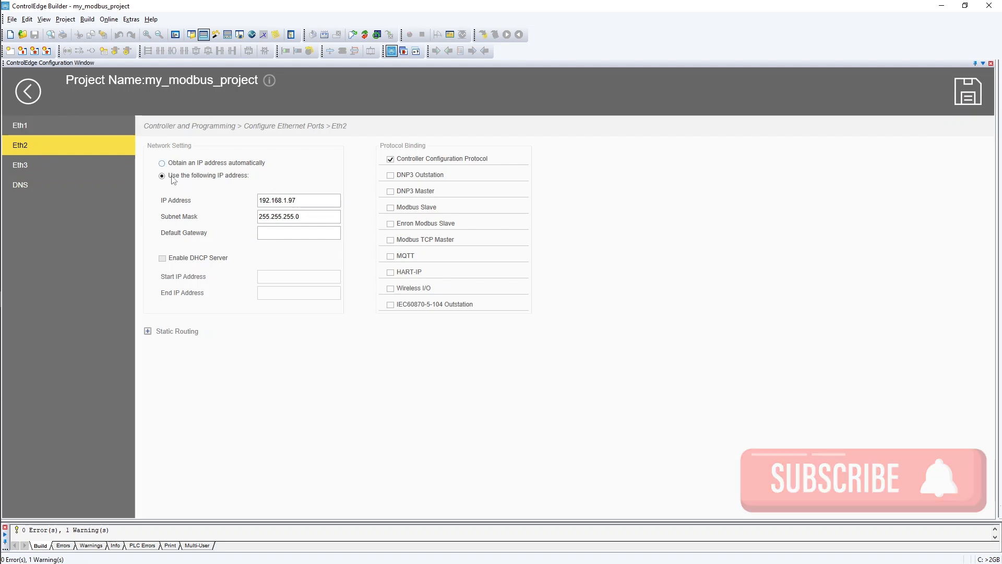
{"action": "left_click", "coordinate": [300, 197]}
{"action": "key", "text": "BackSpace"}
{"action": "key", "text": "BackSpace"}
{"action": "key", "text": "BackSpace"}
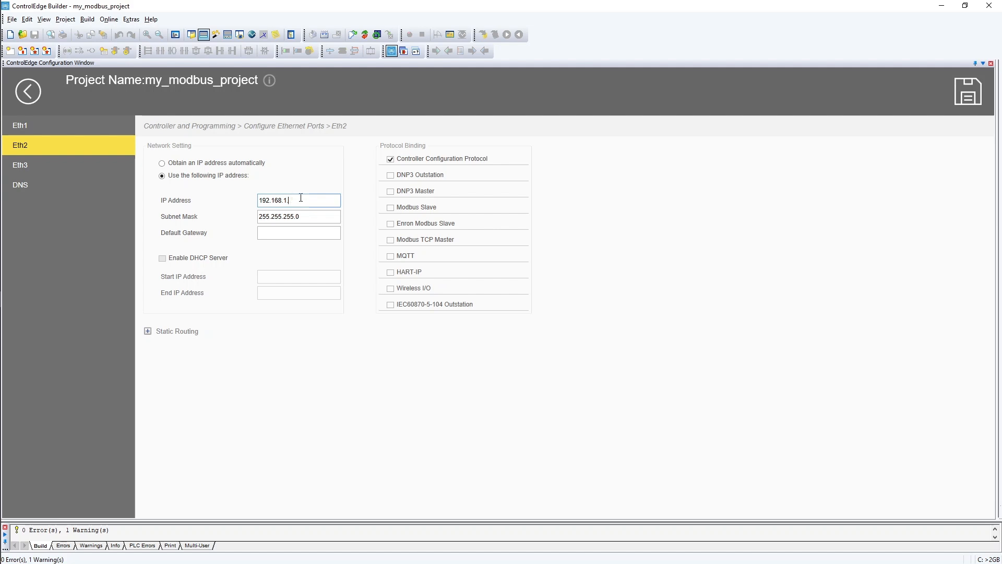
{"action": "type", "text": ".51"}
{"action": "left_click", "coordinate": [390, 208]}
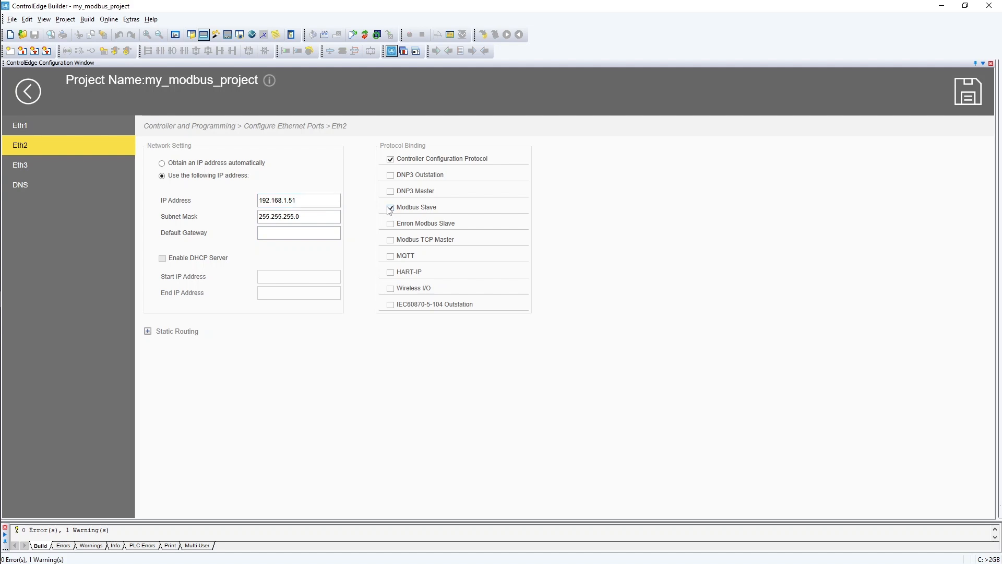
{"action": "left_click", "coordinate": [965, 97]}
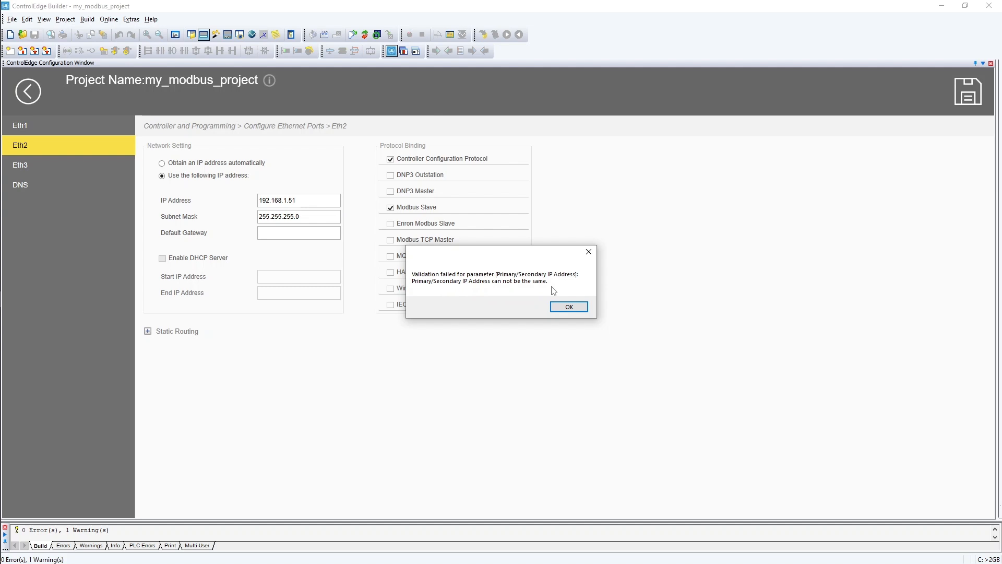
{"action": "left_click", "coordinate": [564, 310]}
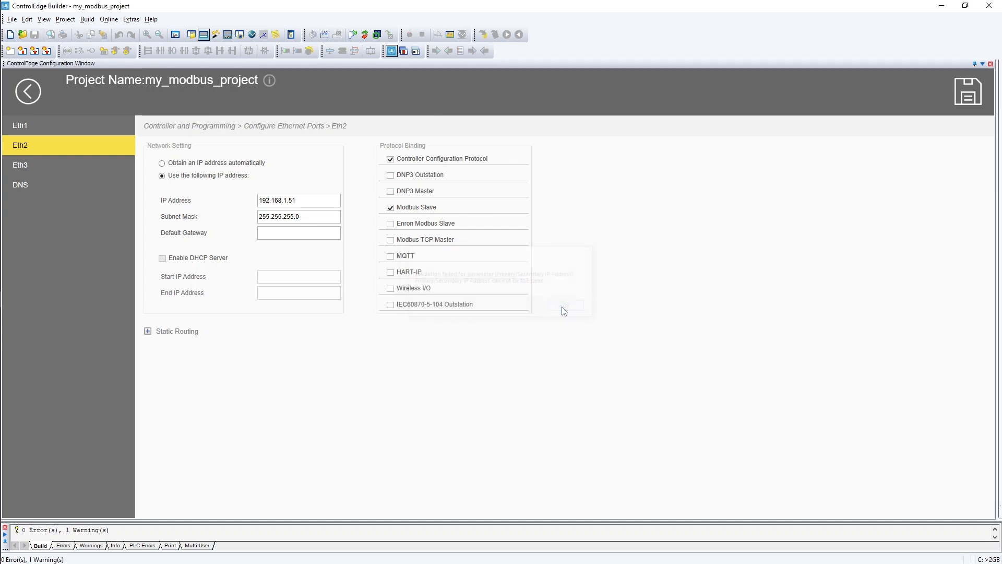
Set Eth2's IP address to 192.168.1.52, save the port settings and return to the project overview
{"action": "left_click", "coordinate": [319, 196]}
{"action": "type", "text": "2"}
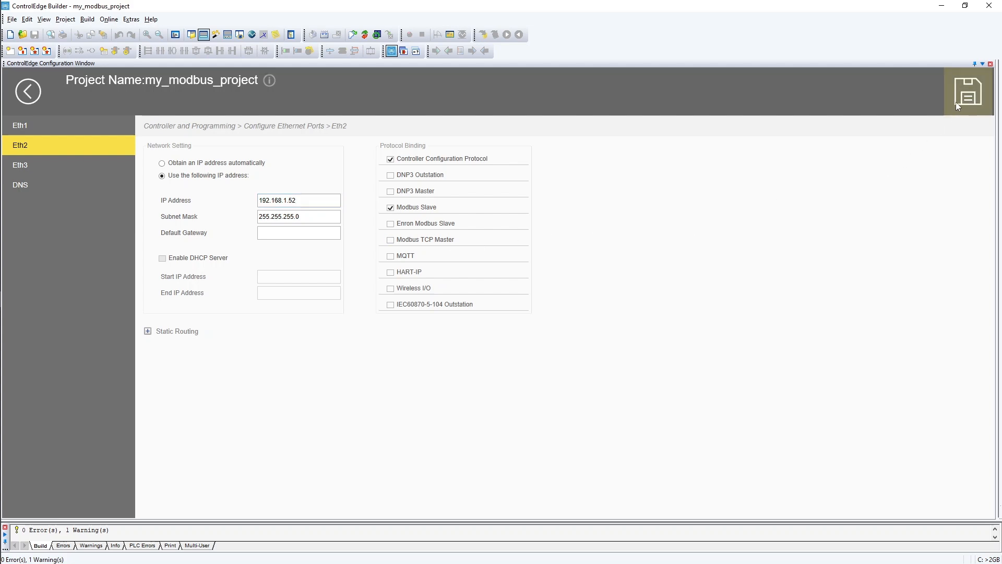
{"action": "left_click", "coordinate": [29, 92]}
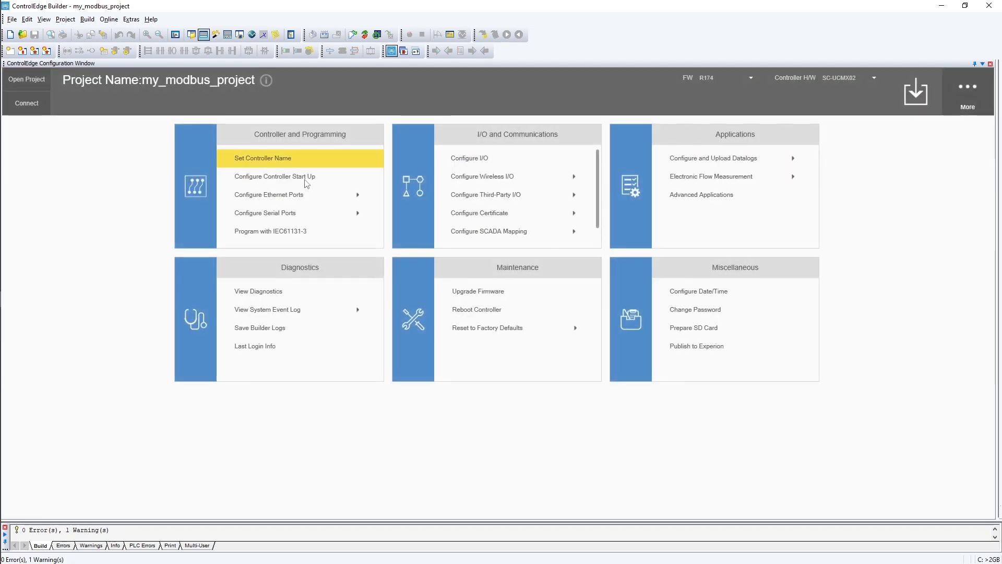
Change the controller hardware to SC-UCNN11 and check its controller redundancy options
{"action": "left_click", "coordinate": [873, 78]}
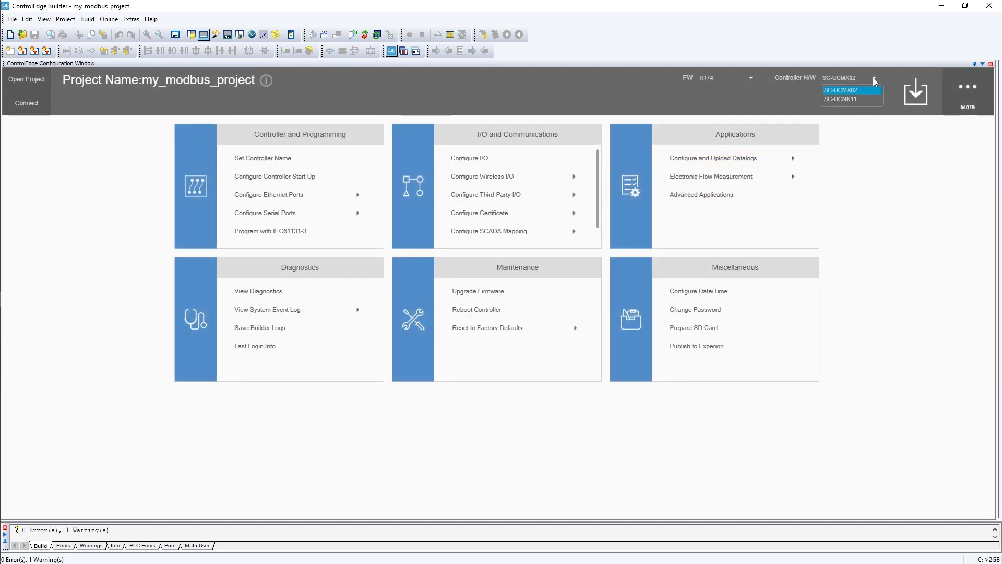
{"action": "left_click", "coordinate": [853, 98]}
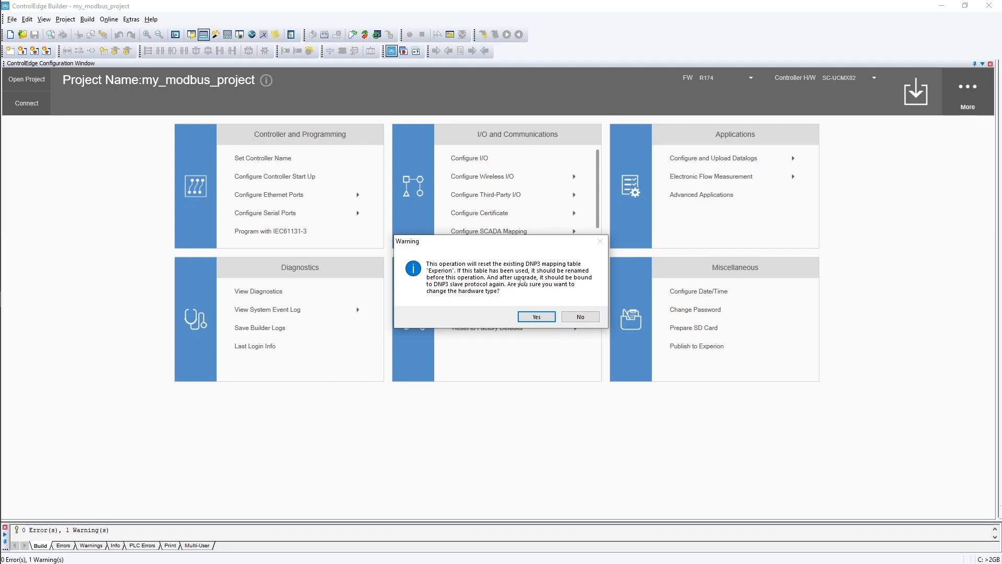
{"action": "left_click", "coordinate": [532, 317]}
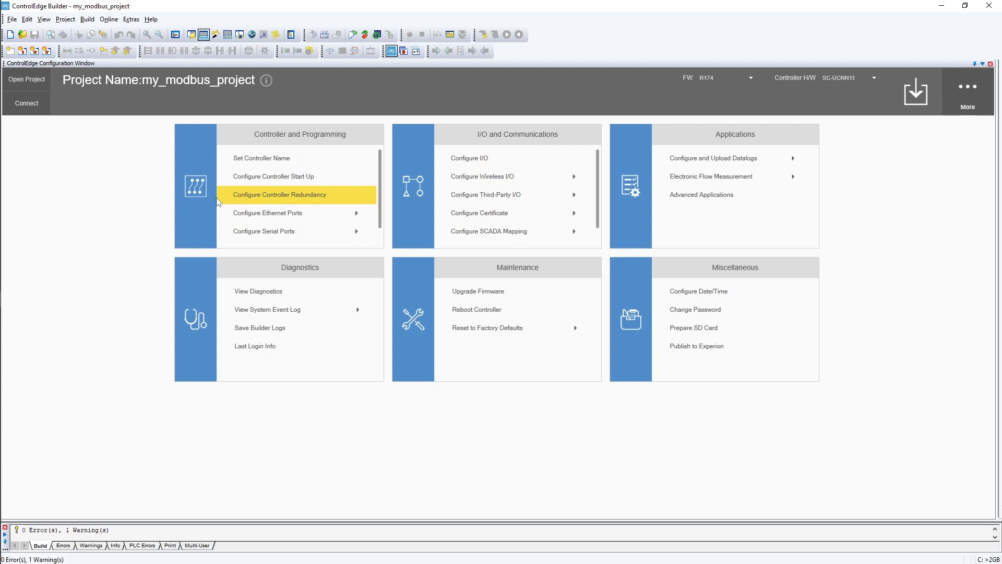
{"action": "left_click", "coordinate": [261, 198]}
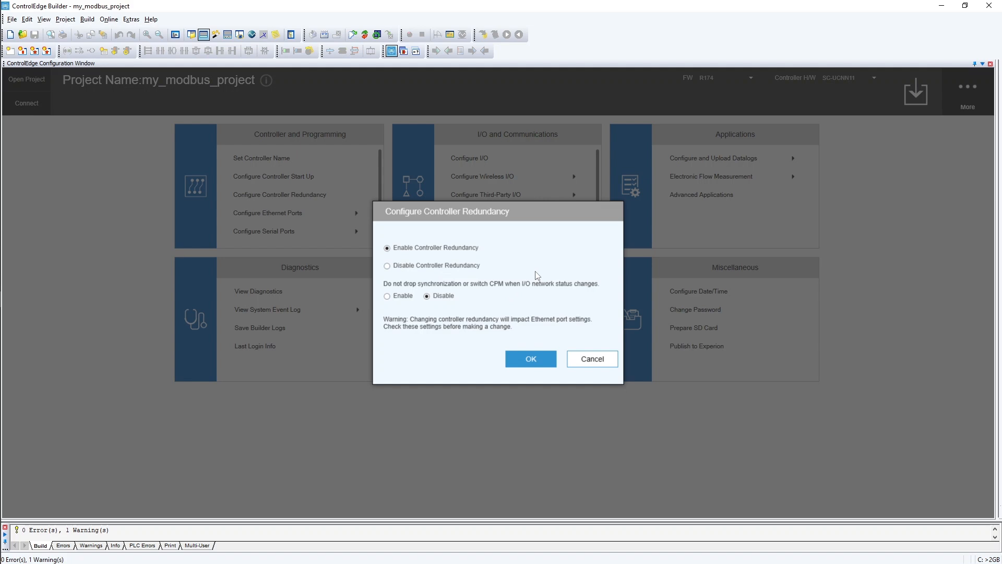
{"action": "left_click", "coordinate": [584, 357]}
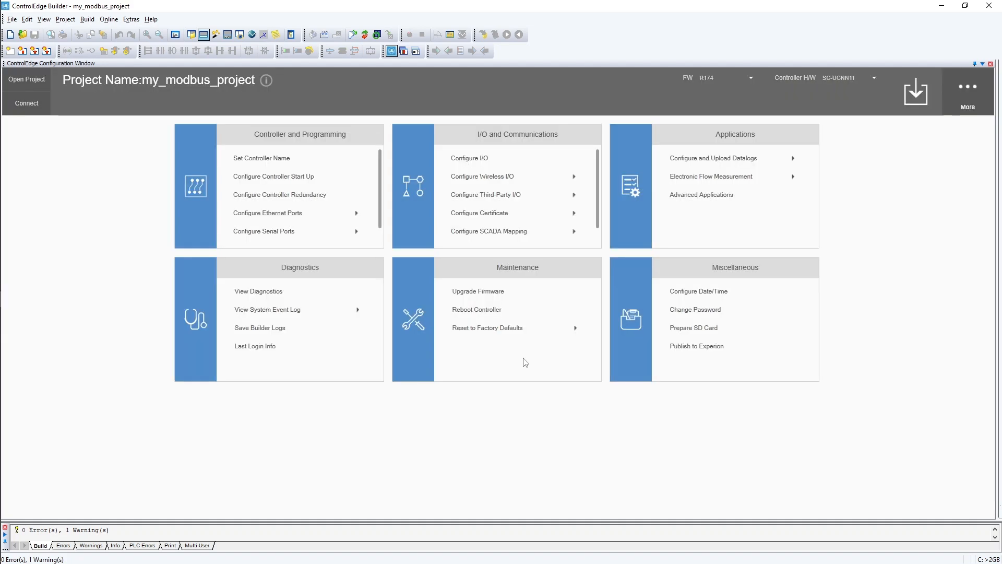
Review the redundant controller's Eth1 and Eth2 addresses, re-enter 192.168.1.51 as Eth2's secondary controller IP address, and save
{"action": "left_click", "coordinate": [358, 217]}
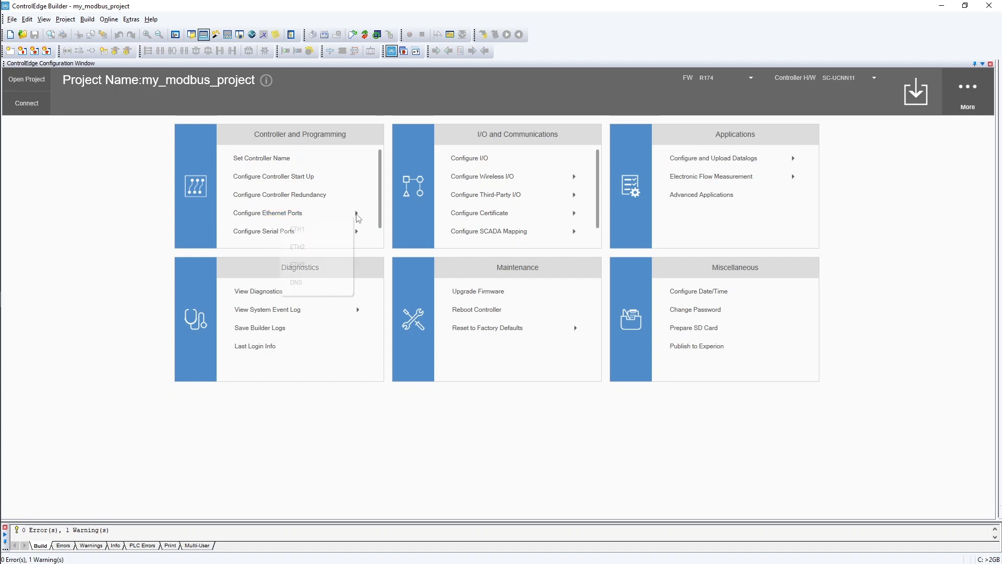
{"action": "left_click", "coordinate": [319, 232]}
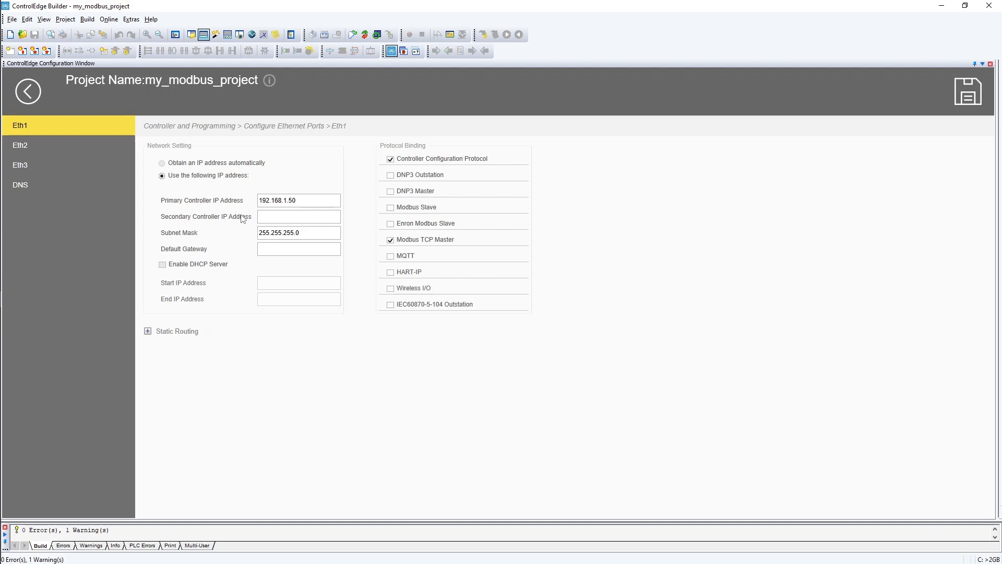
{"action": "left_click", "coordinate": [64, 142]}
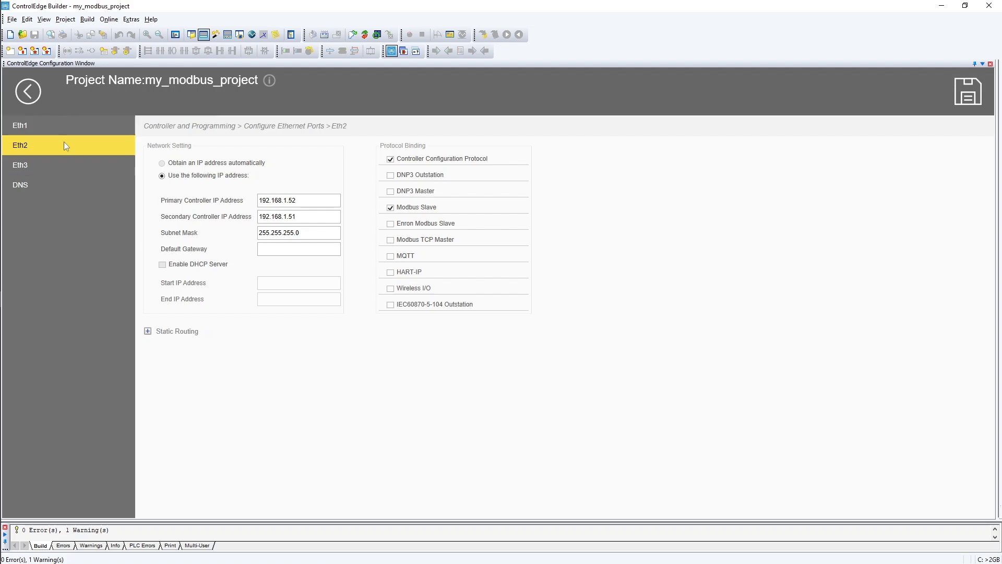
{"action": "left_click", "coordinate": [296, 215]}
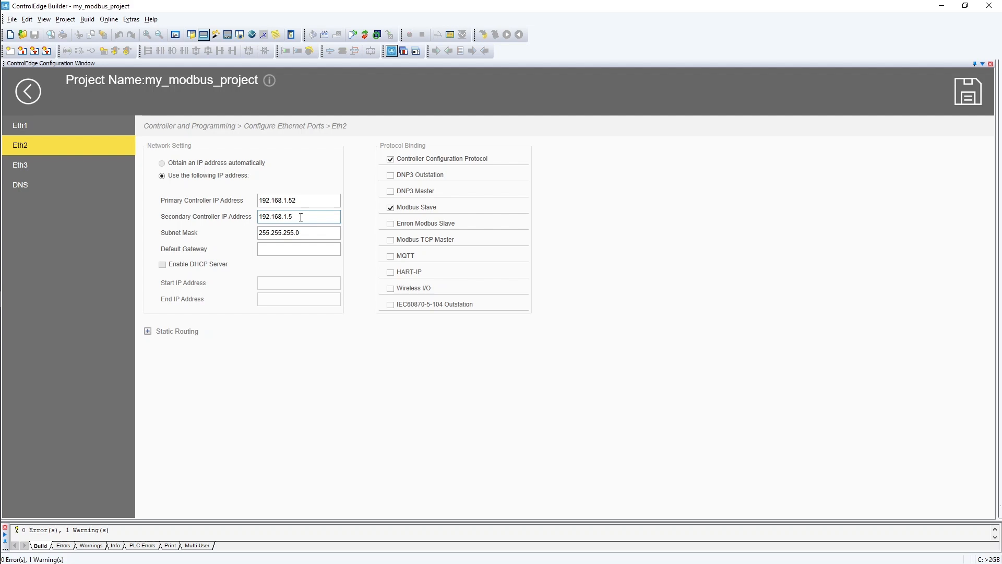
{"action": "type", "text": "1"}
{"action": "left_click", "coordinate": [959, 102]}
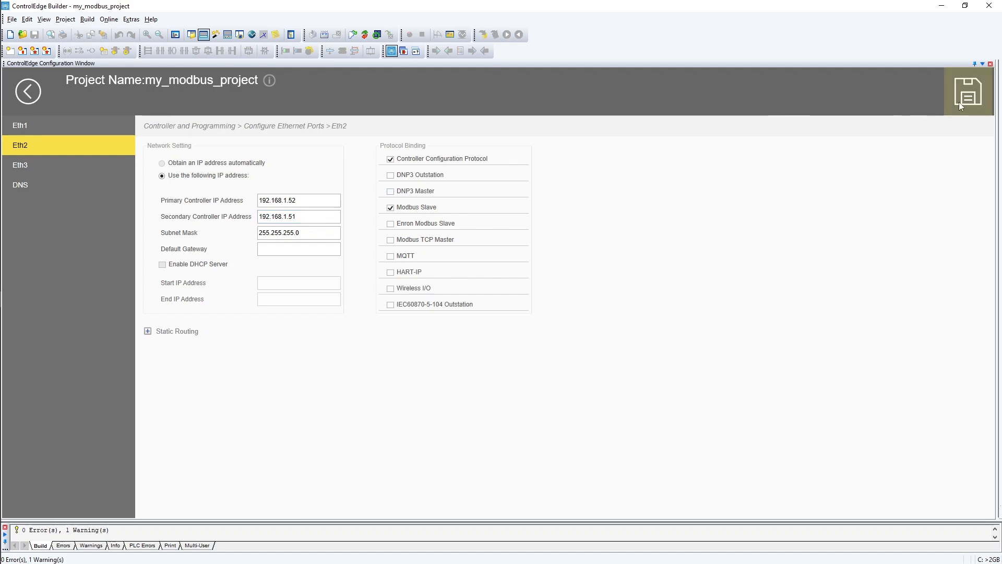
{"action": "left_click", "coordinate": [30, 98]}
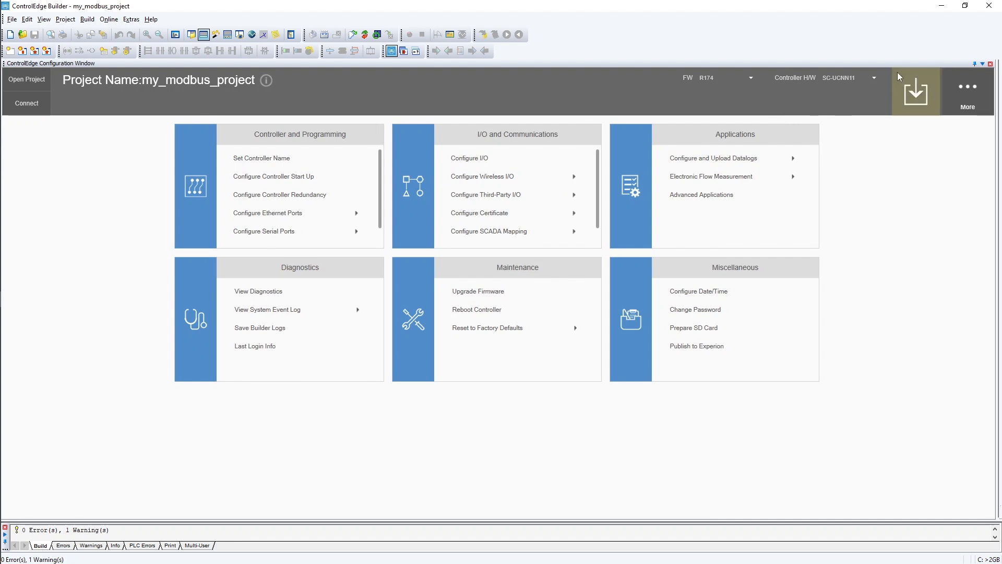
Switch the controller hardware back to SC-UCMX02 and accept the hardware type change
{"action": "left_click", "coordinate": [876, 76]}
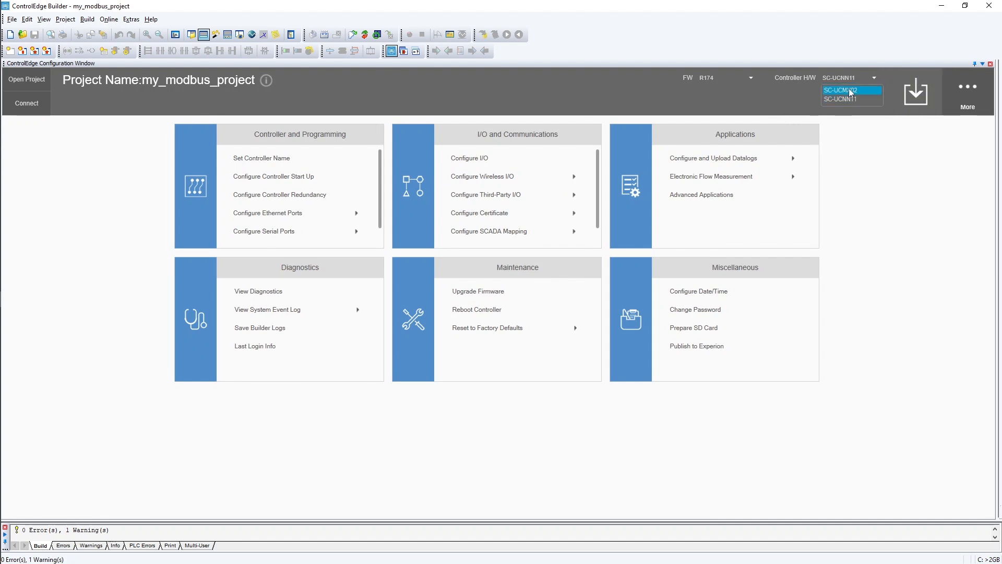
{"action": "left_click", "coordinate": [850, 90]}
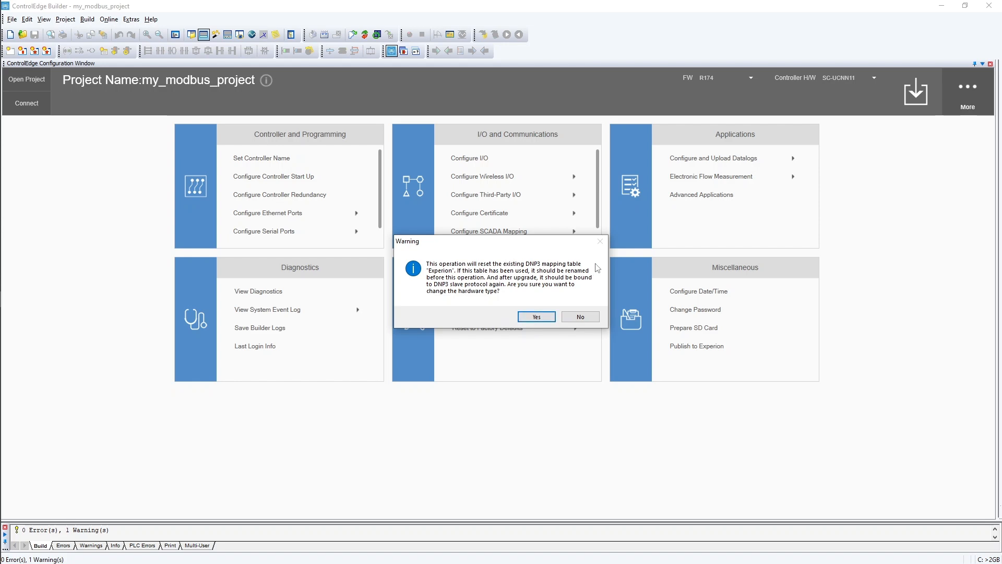
{"action": "left_click", "coordinate": [535, 317]}
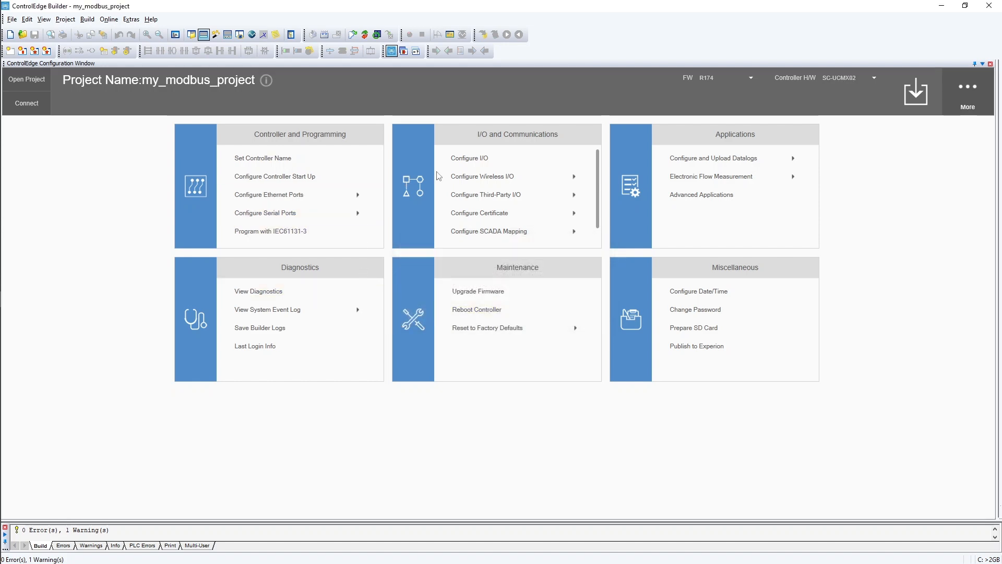
Check the Eth2 IP settings and protocol bindings for the non-redundant controller, then return to the project overview
{"action": "left_click", "coordinate": [357, 195]}
{"action": "left_click", "coordinate": [303, 228]}
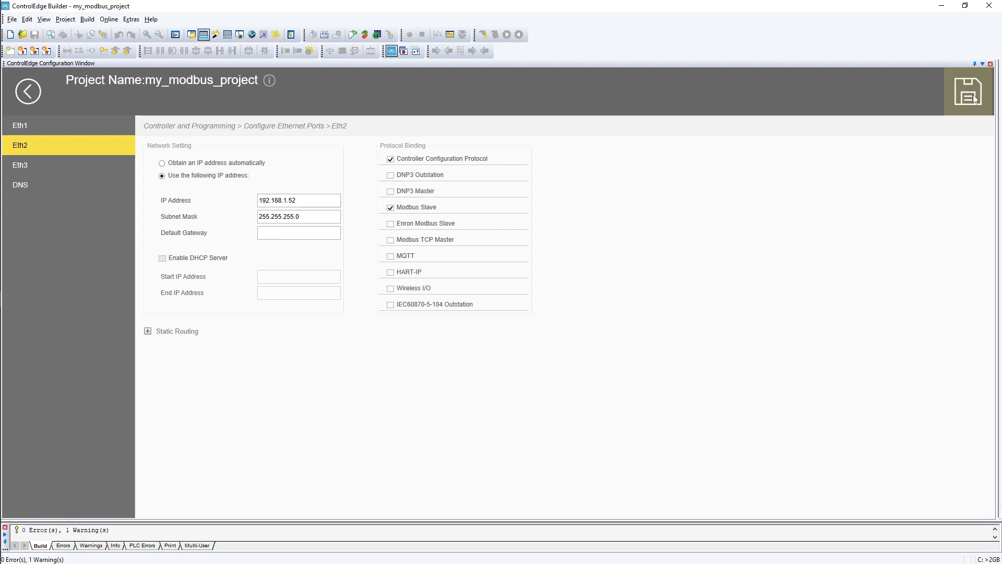
{"action": "left_click", "coordinate": [28, 91]}
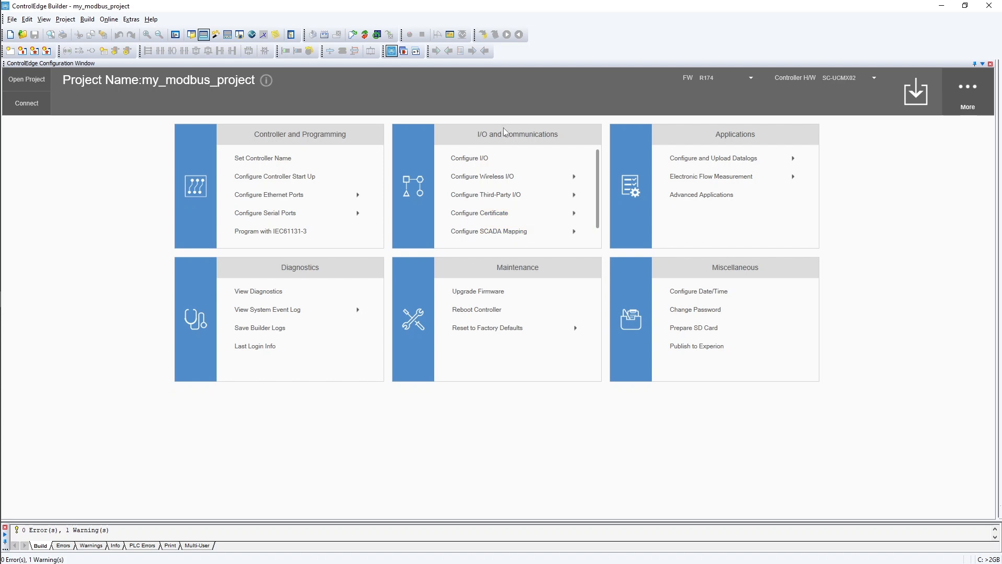
Open the onboard mixed I/O configuration and enable analog input channels AI1 and AI2
{"action": "left_click", "coordinate": [464, 159]}
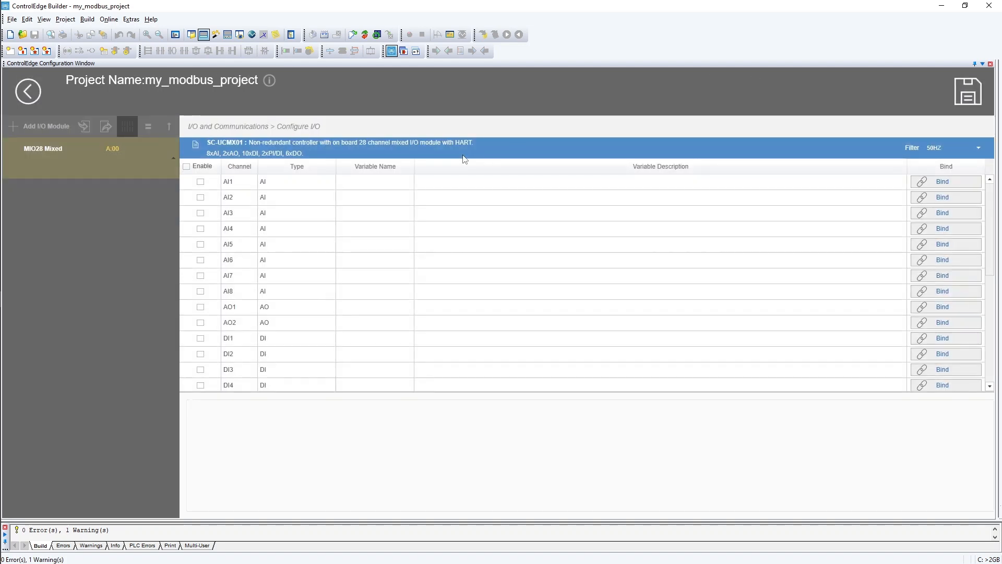
{"action": "left_click", "coordinate": [200, 183]}
{"action": "left_click", "coordinate": [201, 181]}
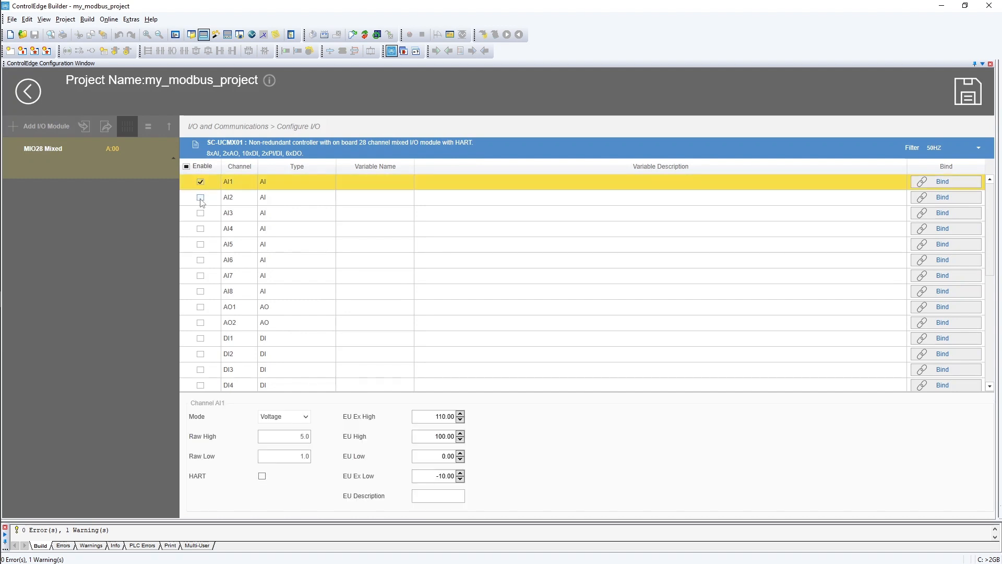
{"action": "left_click", "coordinate": [200, 199]}
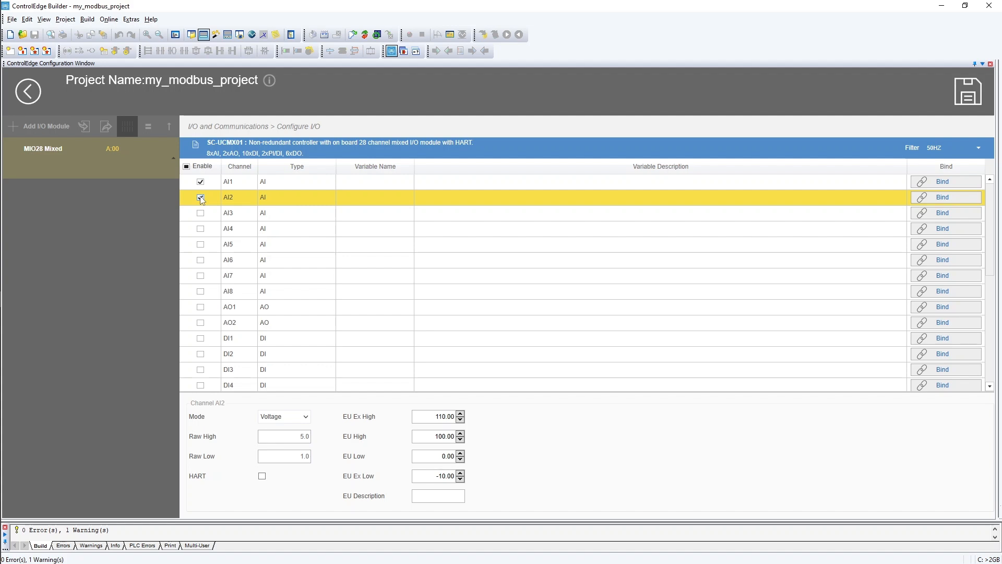
Bind channel AI1 to a new I/O variable named temperature_sensor, leaving its description blank
{"action": "left_click", "coordinate": [941, 182]}
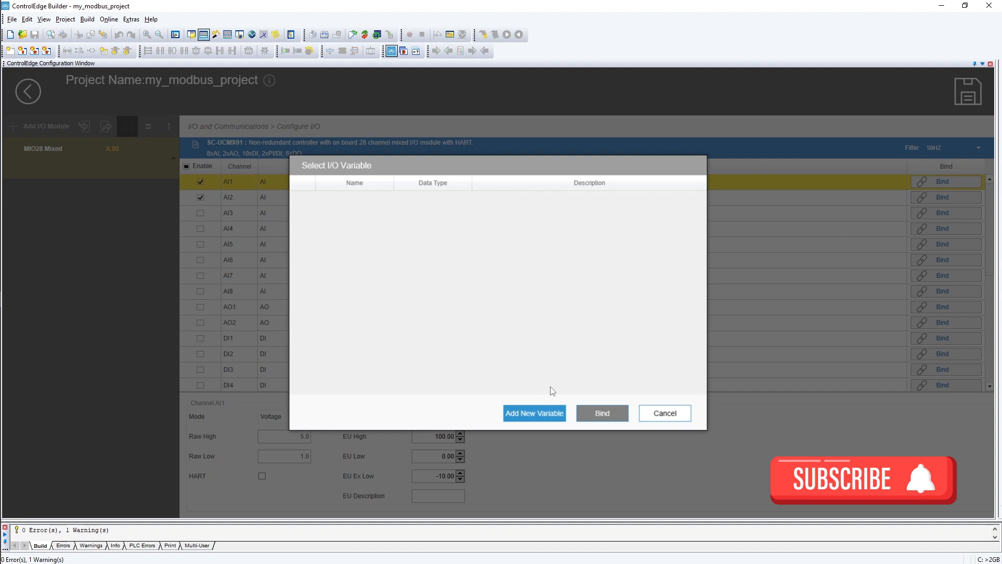
{"action": "left_click", "coordinate": [539, 413]}
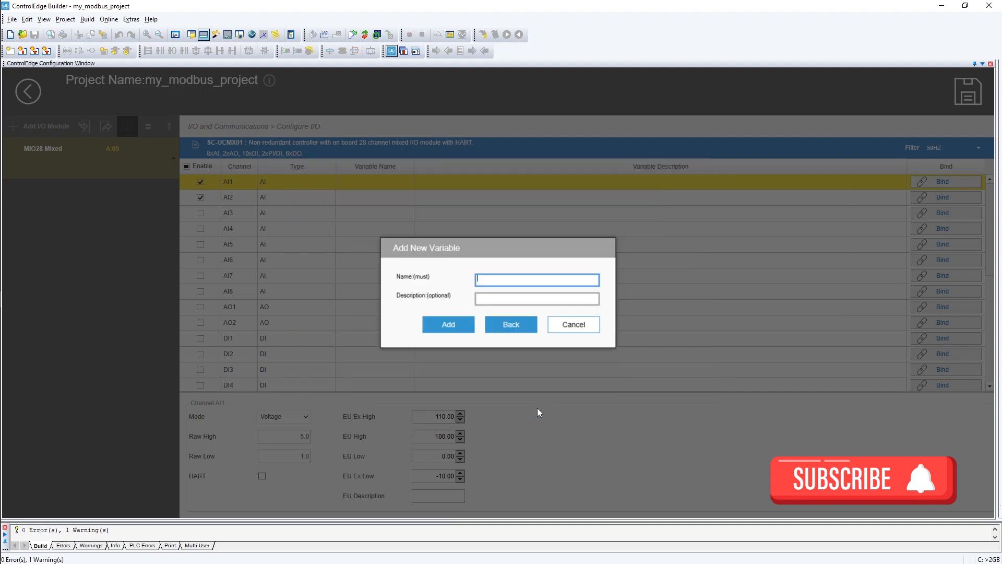
{"action": "type", "text": "temperatu"}
{"action": "left_click", "coordinate": [529, 303]}
{"action": "type", "text": "re"}
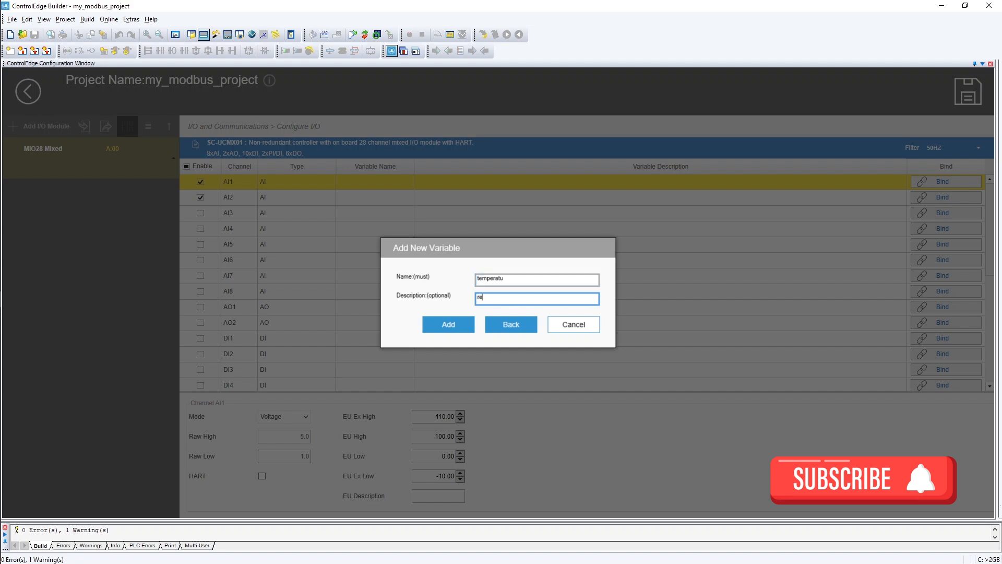
{"action": "key", "text": "BackSpace"}
{"action": "left_click", "coordinate": [504, 281]}
{"action": "type", "text": "re senso"}
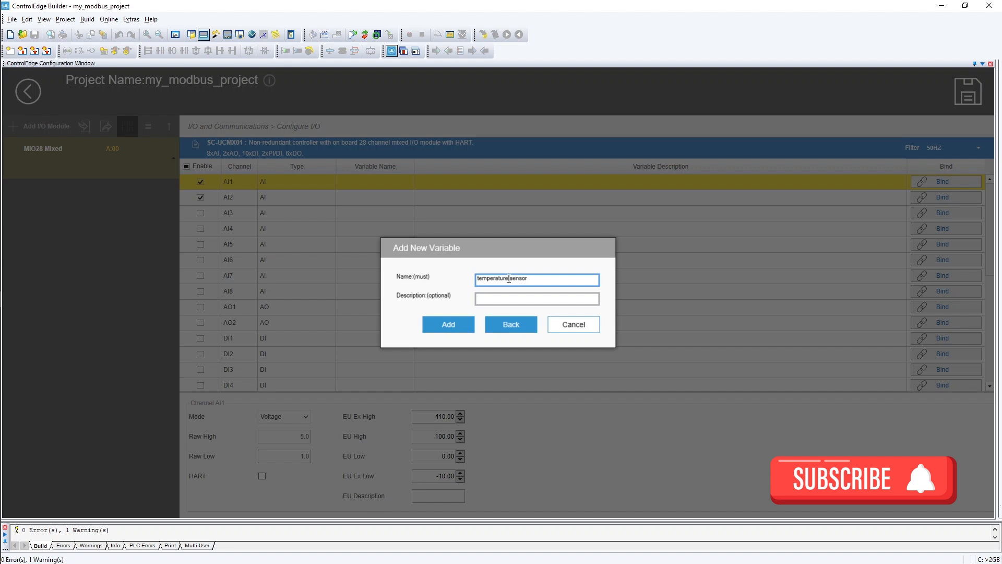
{"action": "left_click", "coordinate": [510, 279]}
{"action": "key", "text": "BackSpace"}
{"action": "type", "text": "_"}
{"action": "left_click", "coordinate": [448, 324]}
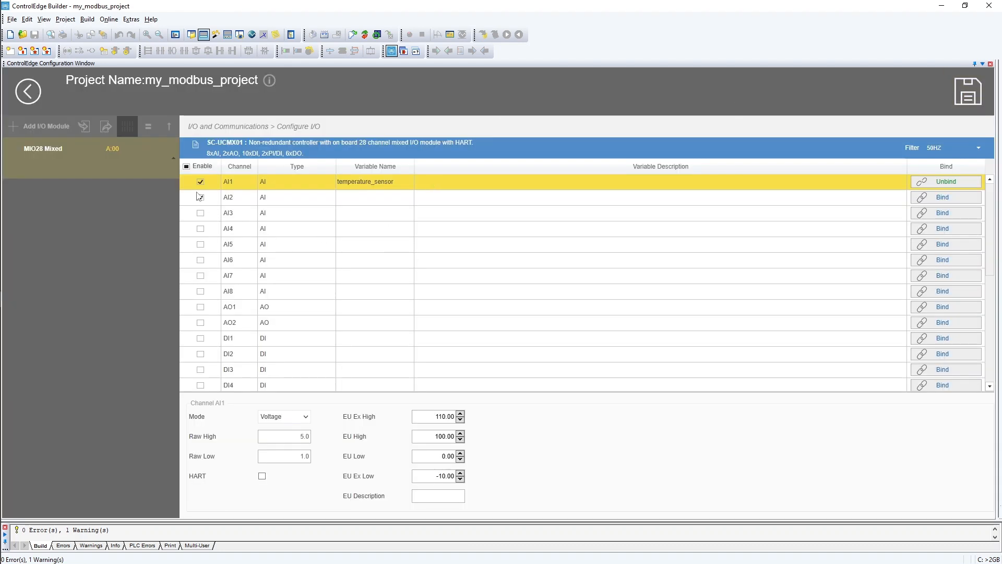
Check the temperature_sensor entry and its data type in the IEC programming workspace's Global_Variables sheet, then return to the project overview
{"action": "left_click", "coordinate": [28, 93]}
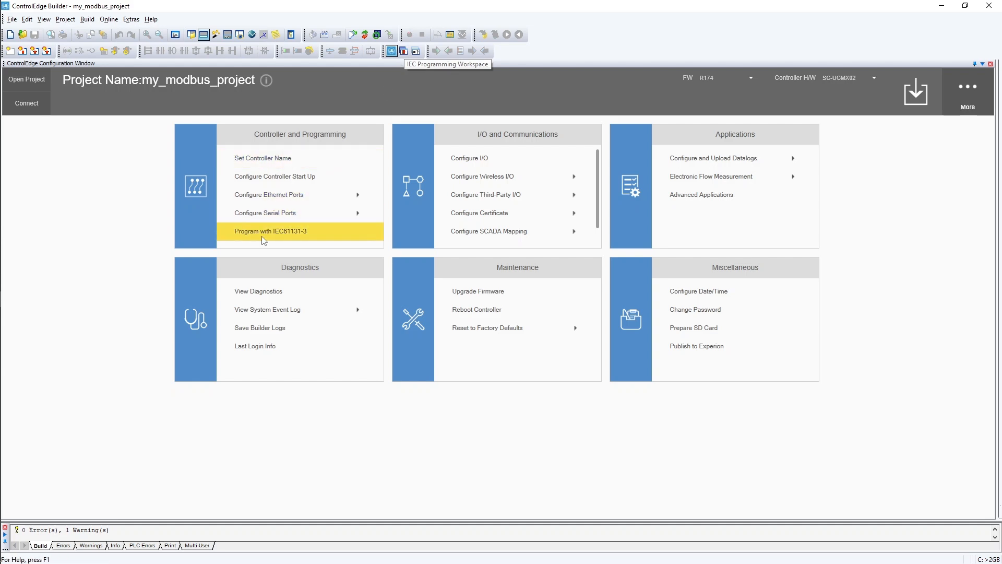
{"action": "left_click", "coordinate": [291, 232]}
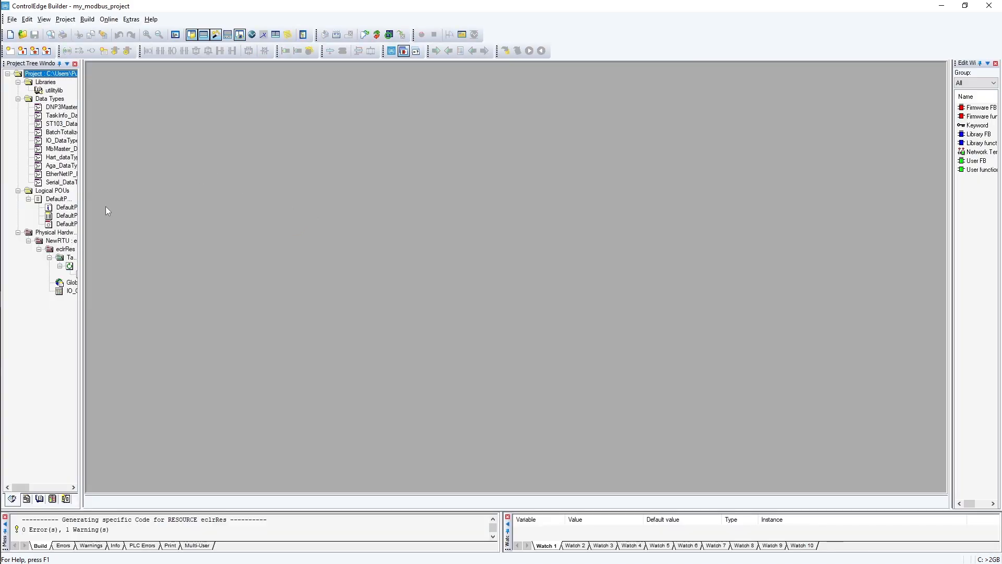
{"action": "left_click_drag", "start_coordinate": [82, 221], "coordinate": [232, 247]}
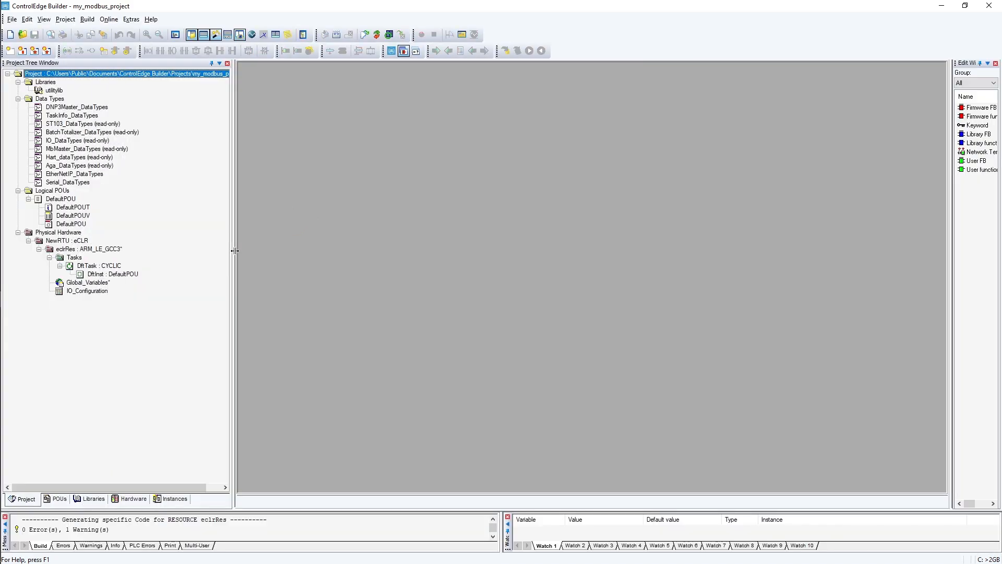
{"action": "left_click", "coordinate": [76, 284]}
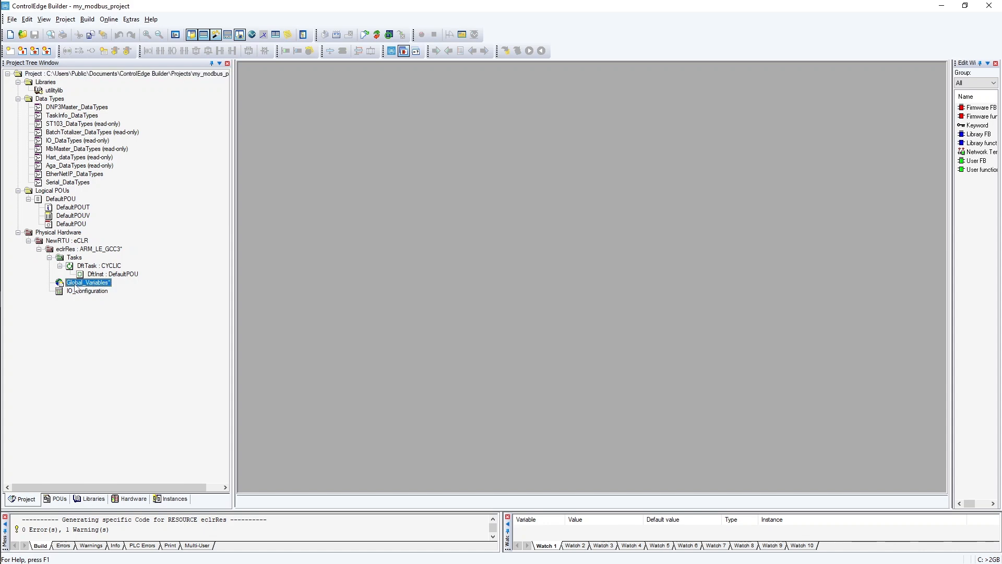
{"action": "double_click", "coordinate": [76, 284]}
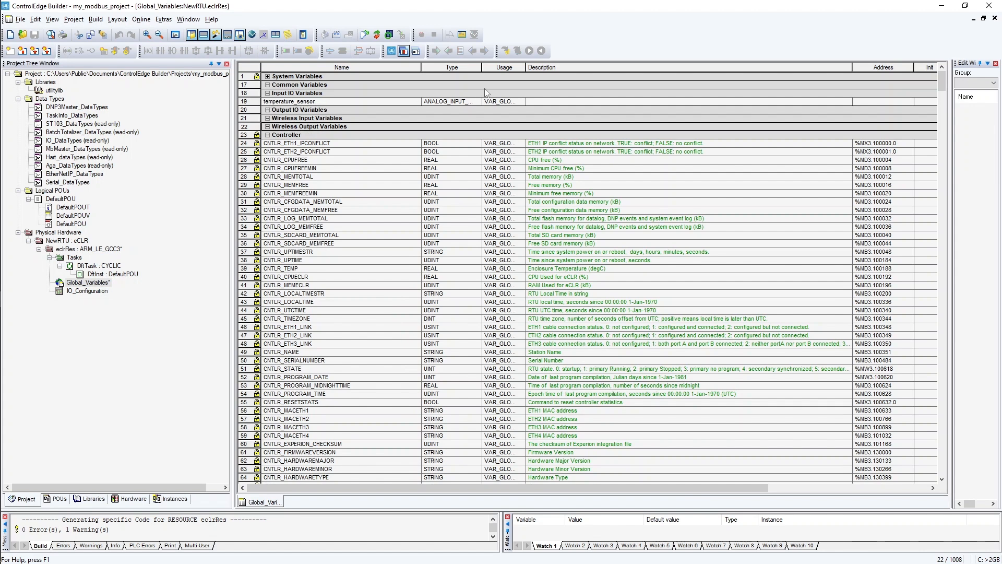
{"action": "left_click_drag", "start_coordinate": [481, 70], "coordinate": [629, 67]}
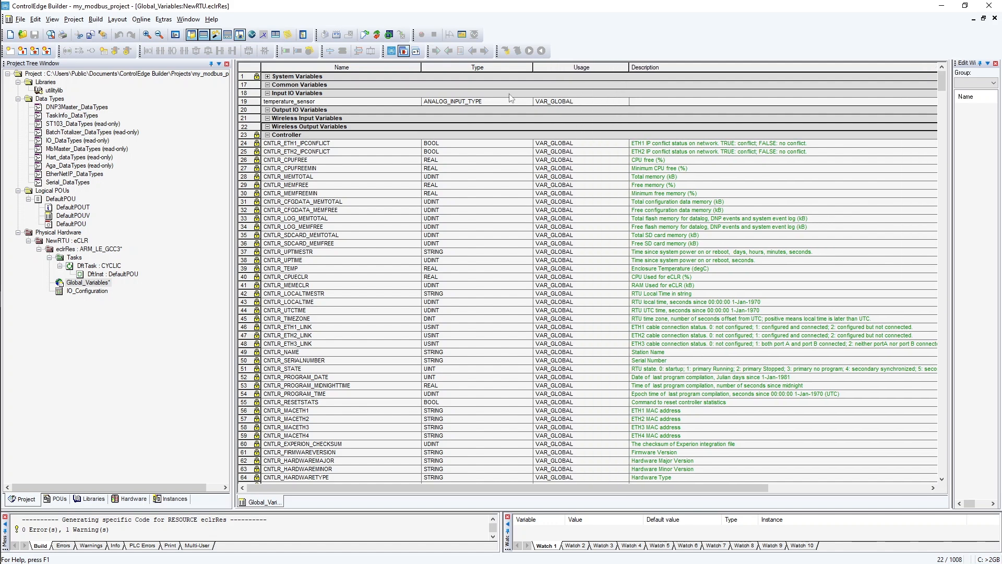
{"action": "left_click", "coordinate": [391, 52]}
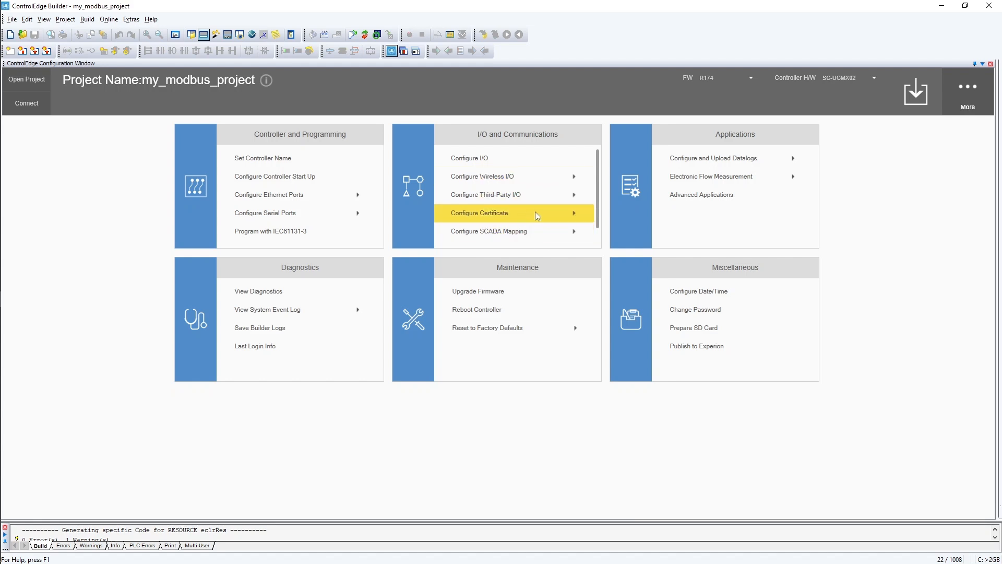
Review the remaining I/O and communications functions and the options for configuring and uploading datalogs
{"action": "scroll", "coordinate": [600, 199], "scroll_direction": "down", "scroll_amount": 1}
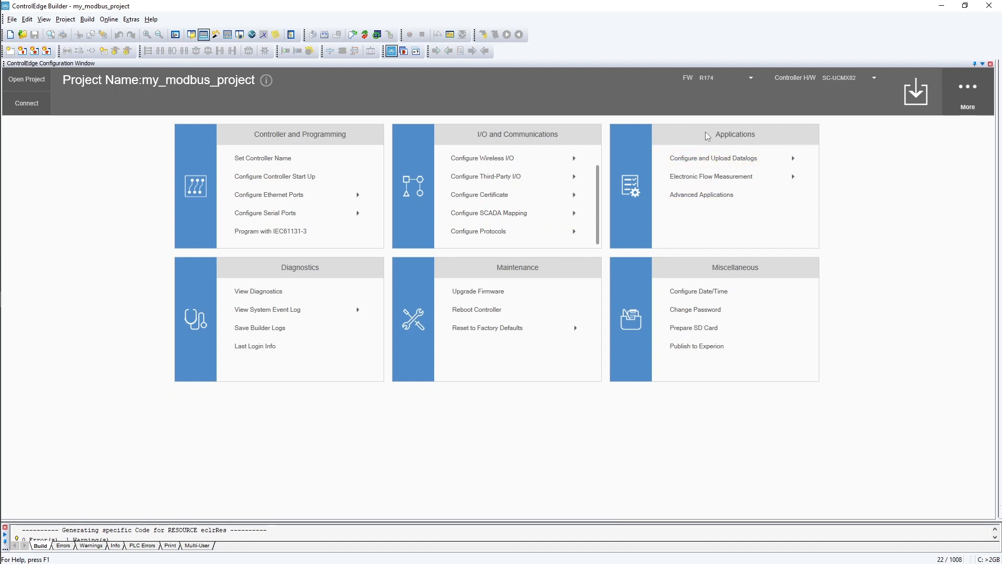
{"action": "left_click", "coordinate": [788, 161]}
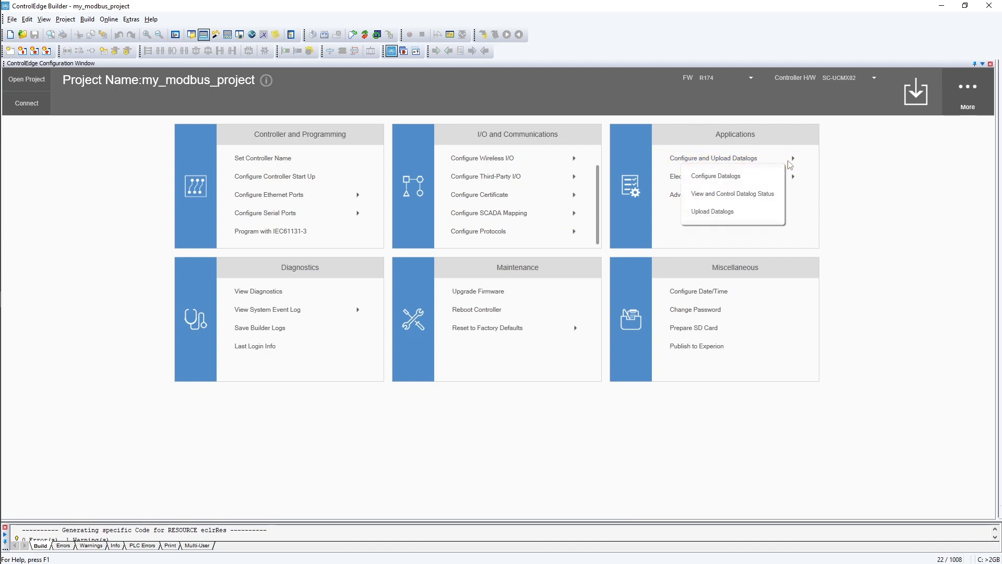
{"action": "left_click", "coordinate": [836, 177]}
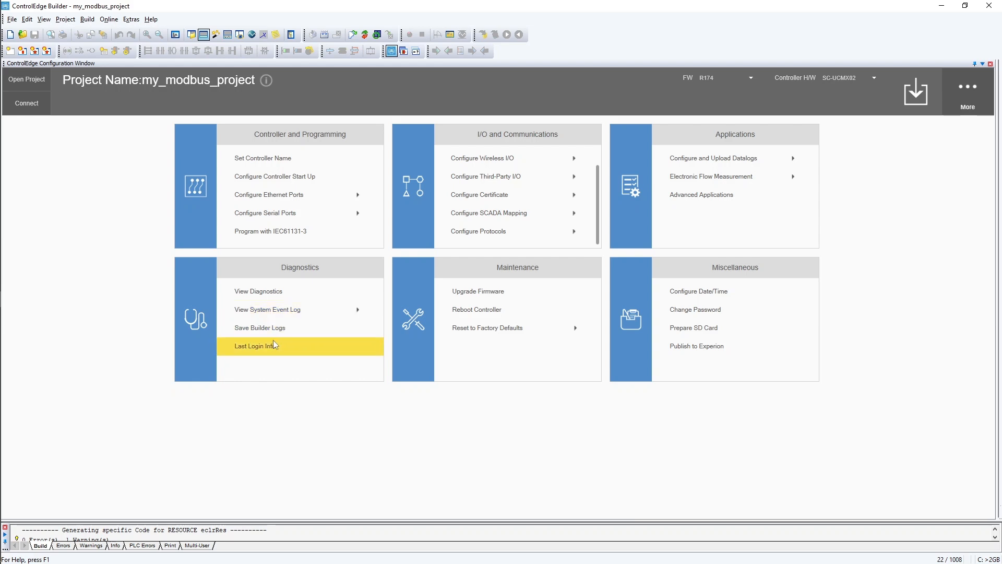
Try to view the controller's last login info and its diagnostics
{"action": "left_click", "coordinate": [258, 348]}
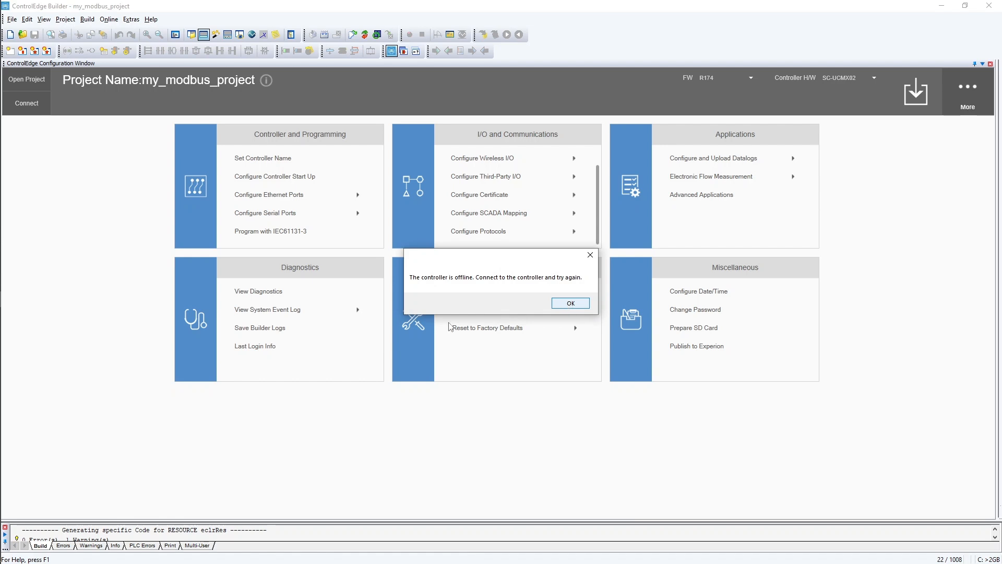
{"action": "left_click", "coordinate": [576, 304]}
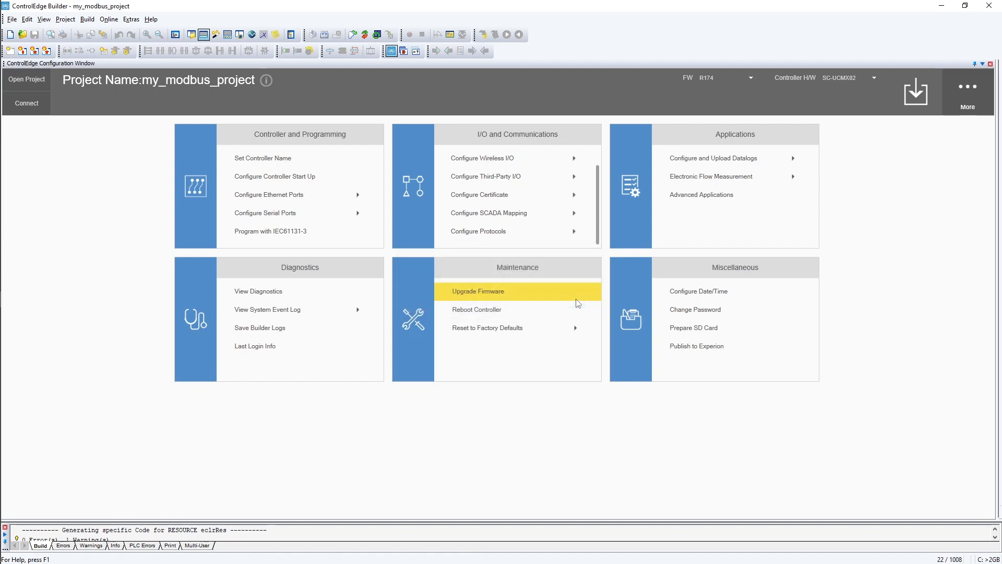
{"action": "left_click", "coordinate": [320, 295]}
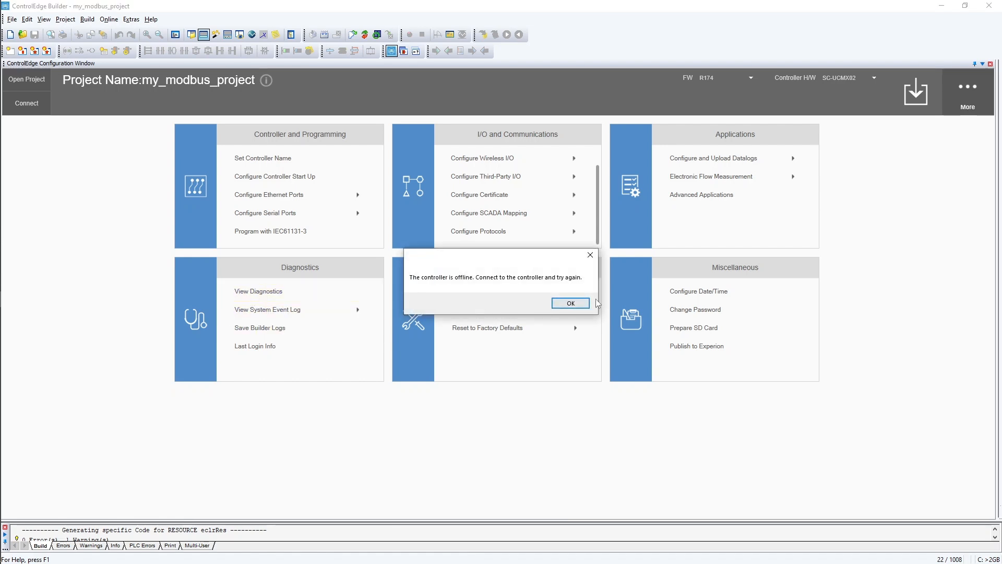
{"action": "left_click", "coordinate": [580, 304]}
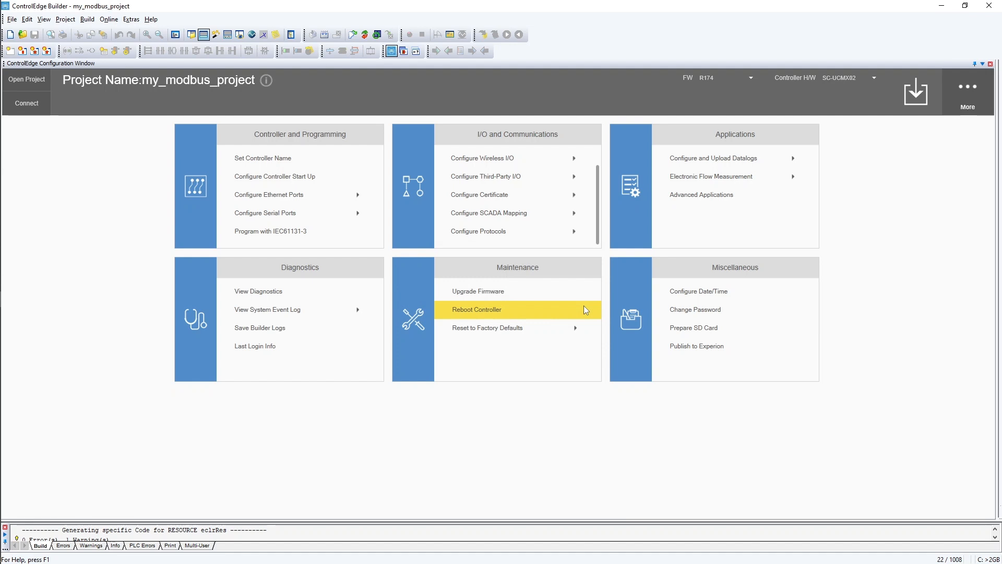